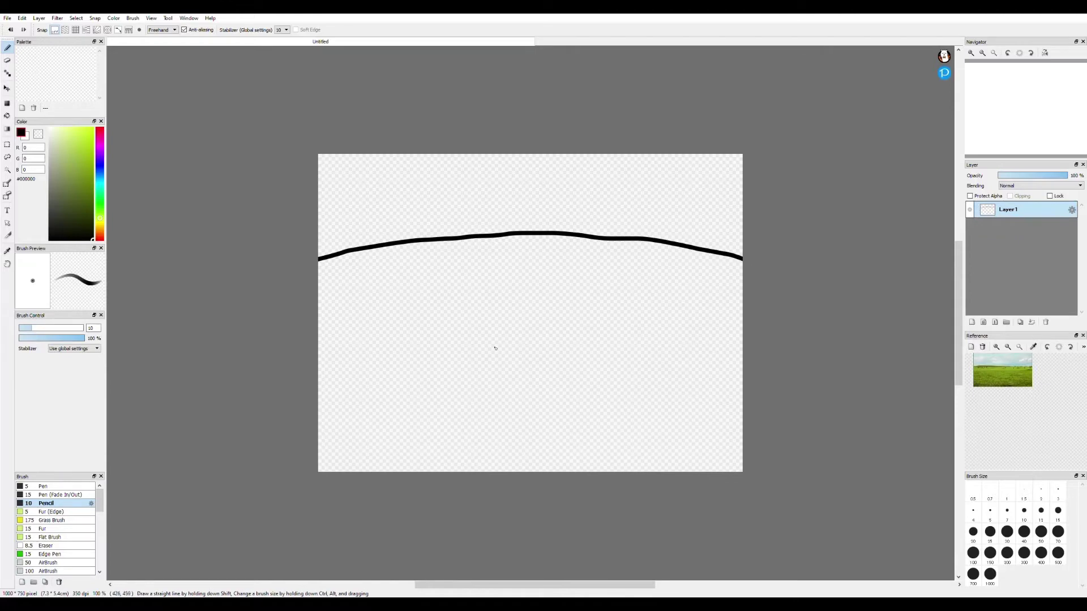
Undo the existing horizon line and redraw it as a black pencil line across the full canvas width.
key("ctrl+z")
left_click_drag(315, 274, 746, 251)
key("ctrl+z")
mouse_move(746, 235)
left_mouse_down()
mouse_move(515, 255)
mouse_move(314, 254)
left_mouse_up()
Draw a distant hill outline above the horizon line, running from near its right end to the canvas's left edge.
mouse_move(314, 191)
left_mouse_down()
mouse_move(487, 191)
mouse_move(745, 229)
left_mouse_up()
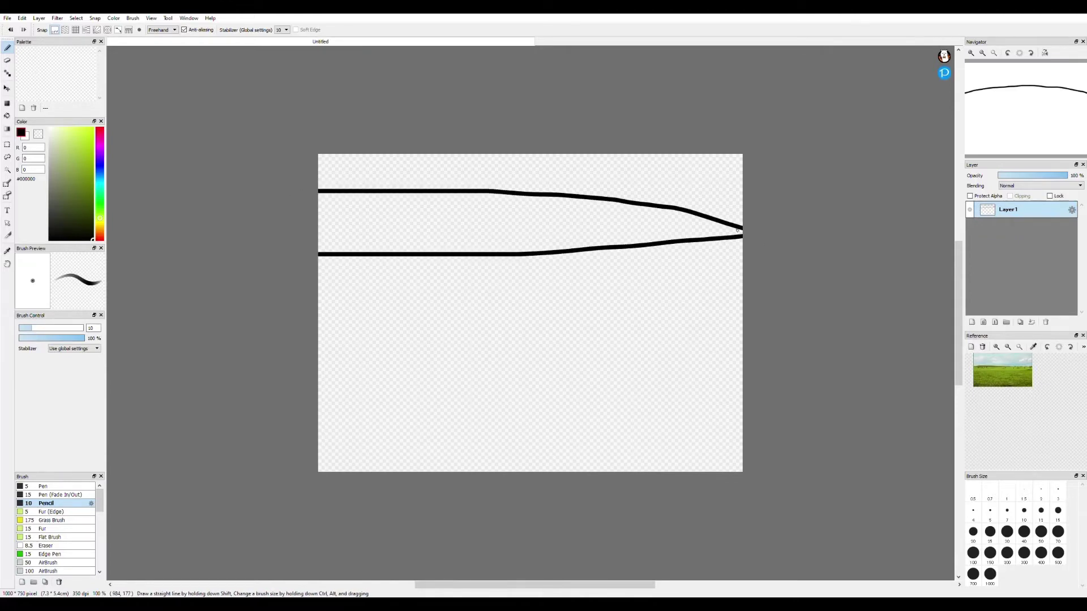
key("ctrl+z")
left_click_drag(676, 241, 429, 224)
key("ctrl+z")
Sample the grass green #95B02A from the reference photo and bucket-fill the foreground below the horizon line.
scroll(1053, 396, "up", 3)
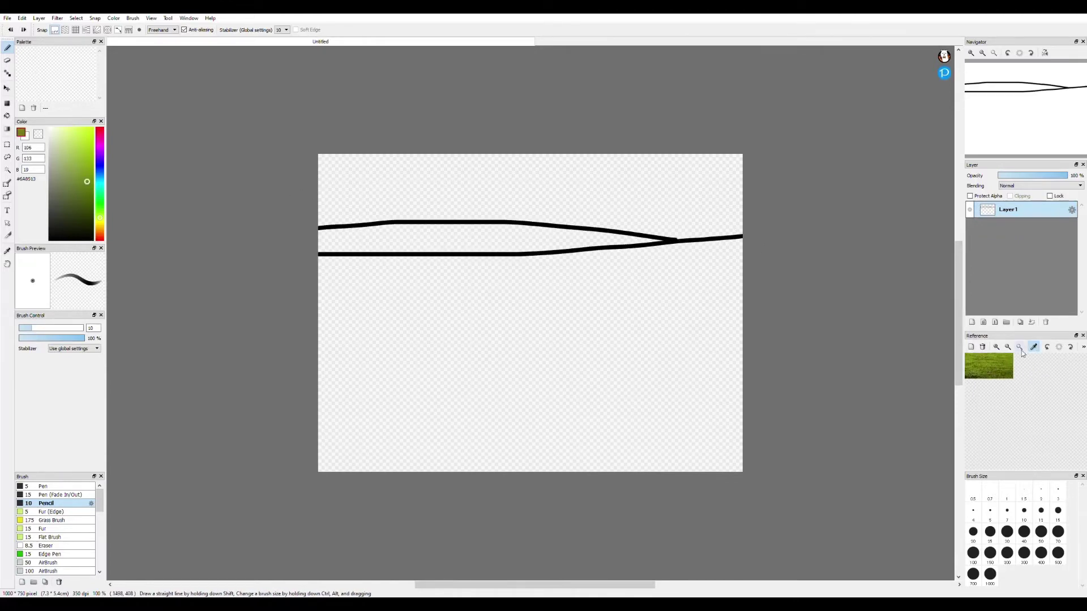
left_click(1033, 347)
scroll(948, 396, "down", 5)
scroll(924, 373, "up", 6)
left_click(994, 53)
scroll(1011, 388, "down", 4)
scroll(1013, 390, "up", 2)
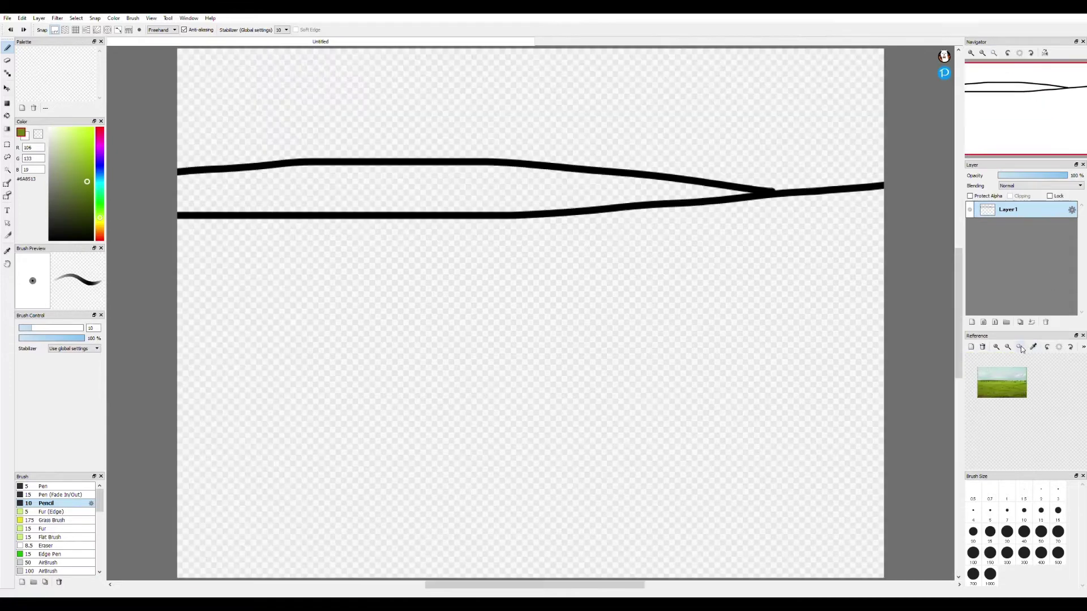
left_click(1020, 348)
key("g")
left_click(635, 373)
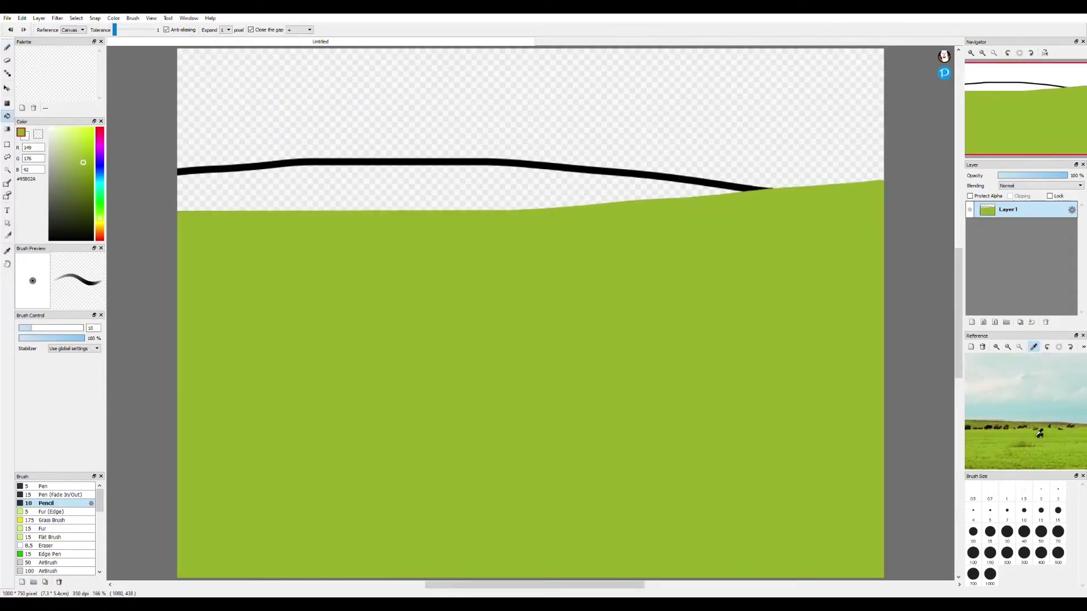
Fill the distant hill and its black outline with a darker green sampled from the reference photo.
left_click(323, 195)
scroll(1017, 370, "up", 5)
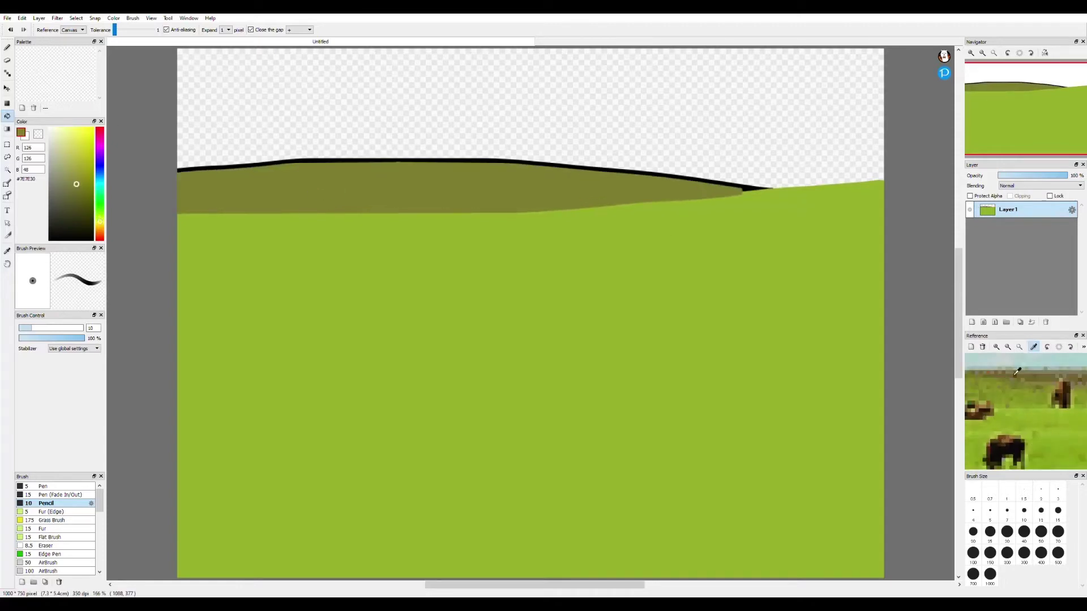
left_click(473, 185)
left_click(469, 185)
left_click(462, 185)
left_click(456, 184)
left_click(457, 184)
Sample the foreground green and cover the leftover black outline at the distant hill's right tip.
right_click(749, 258)
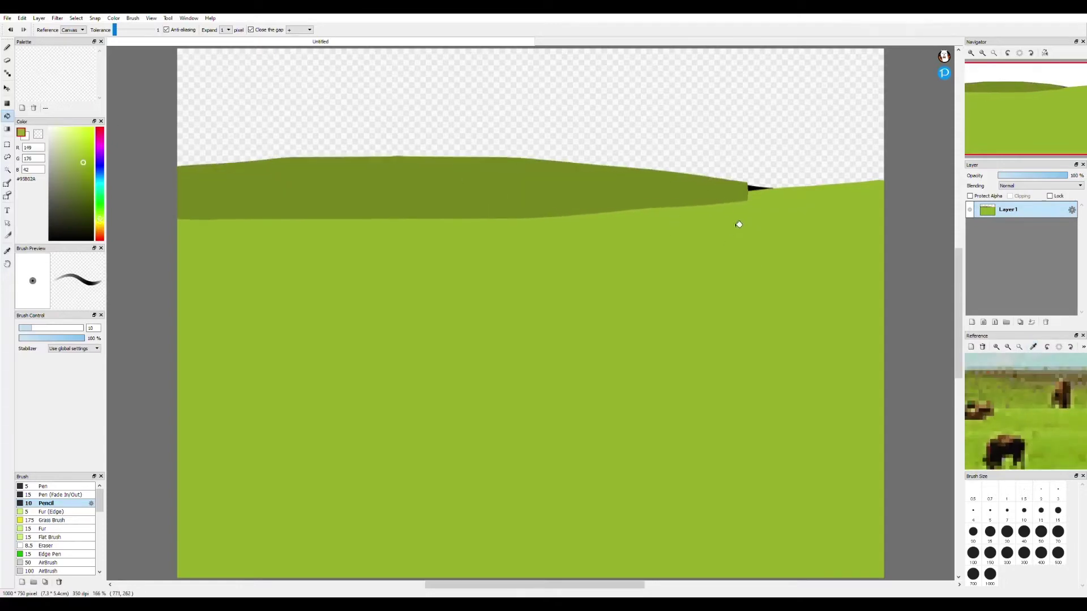
left_click(753, 210)
left_click(761, 208)
key("b")
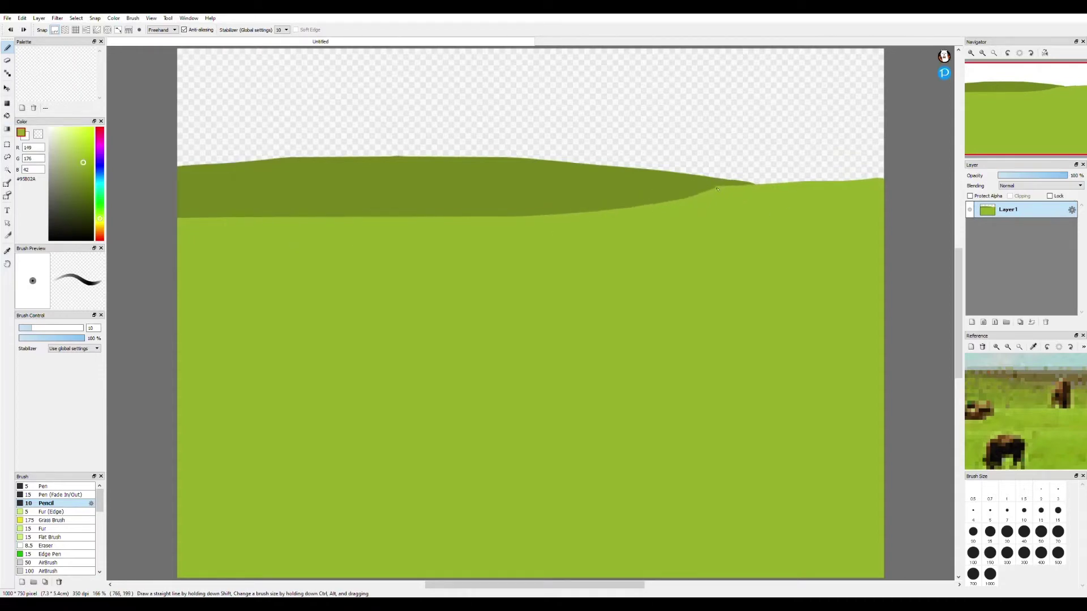
Reshape the distant hill's lower edge into a smooth curve with foreground-green pencil strokes.
scroll(634, 189, "down", 5)
scroll(630, 193, "up", 4)
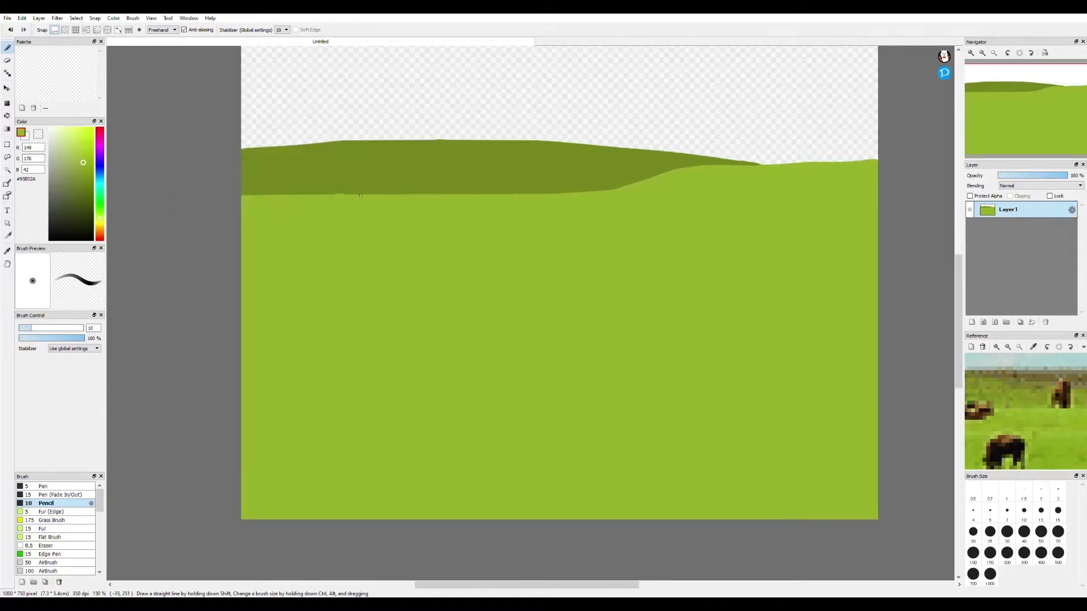
left_click_drag(649, 179, 338, 192)
key("ctrl+z")
left_click_drag(567, 188, 223, 193)
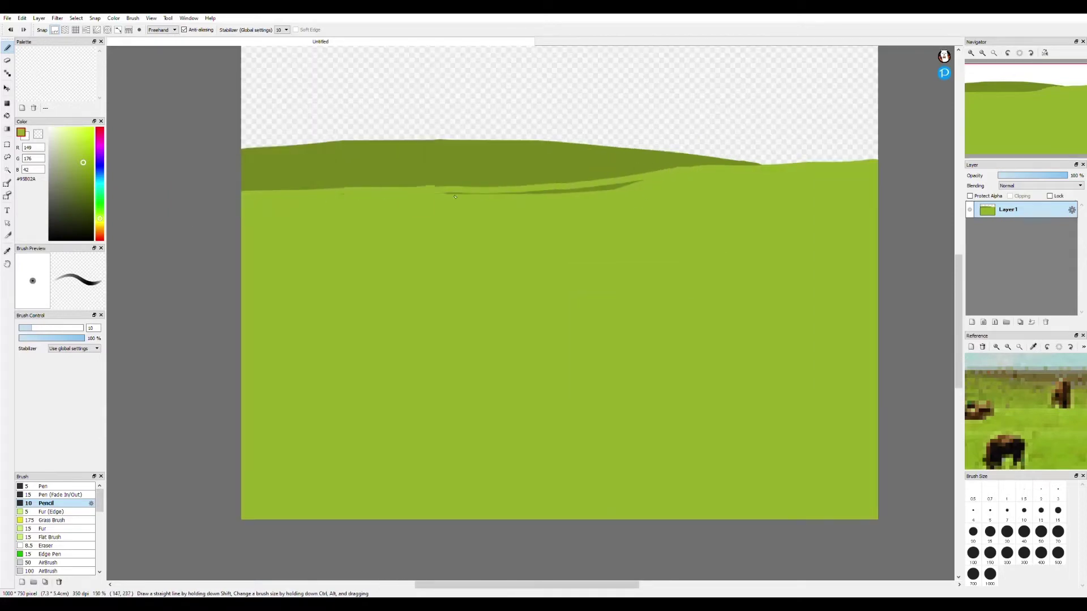
left_click_drag(435, 189, 526, 188)
Sample pale blue sky tones from the reference photo for the foreground and background colours.
scroll(648, 210, "down", 5)
scroll(646, 208, "up", 3)
scroll(1030, 399, "up", 2)
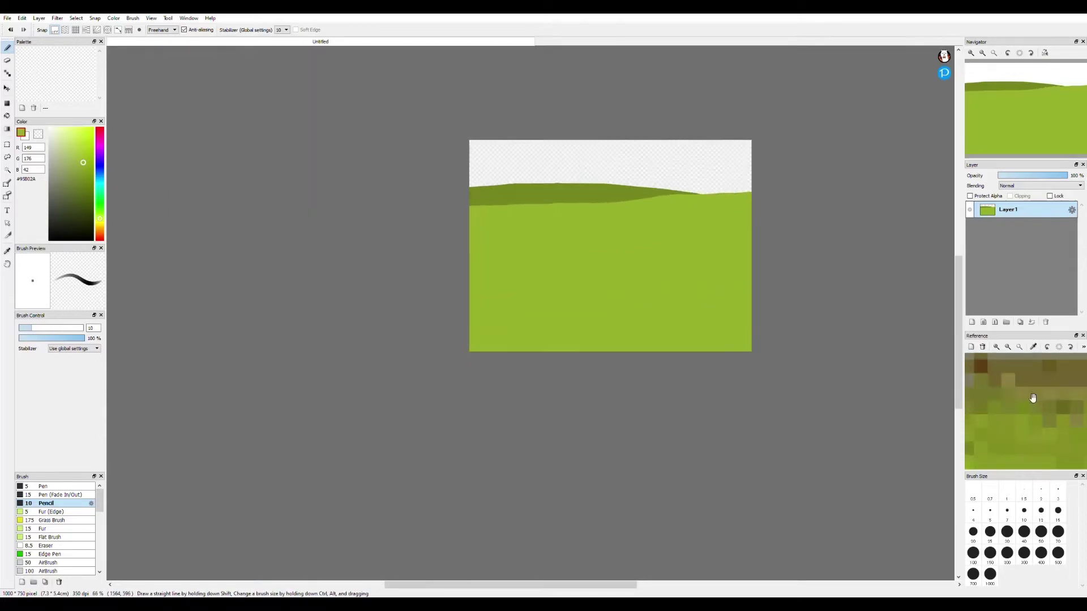
scroll(1046, 436, "down", 7)
left_click(1033, 346)
left_click(1036, 390)
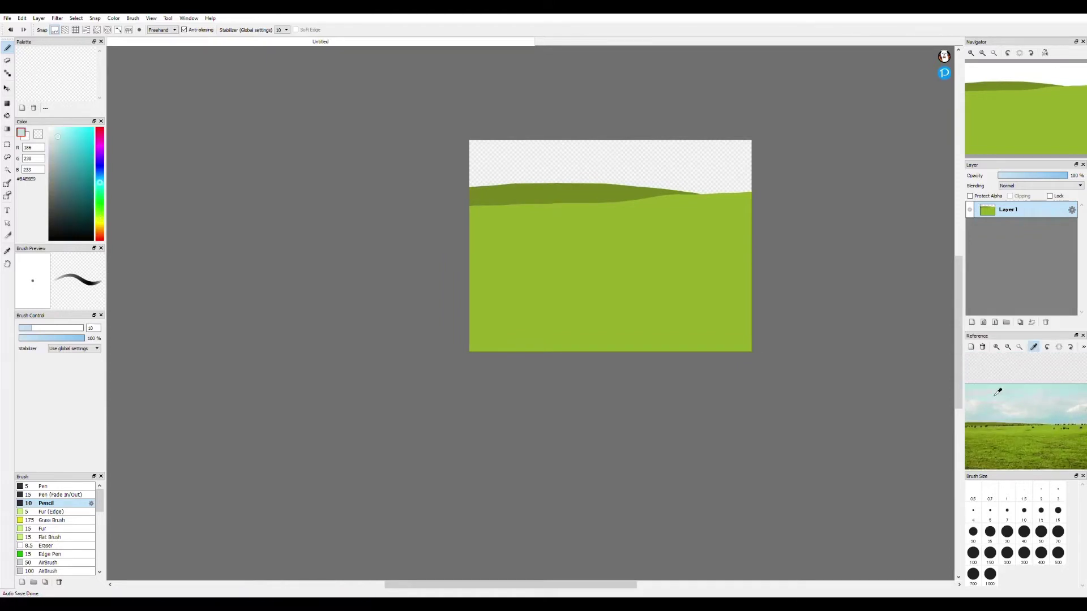
left_click(26, 138)
left_click(1033, 346)
left_click_drag(1011, 404, 1025, 394)
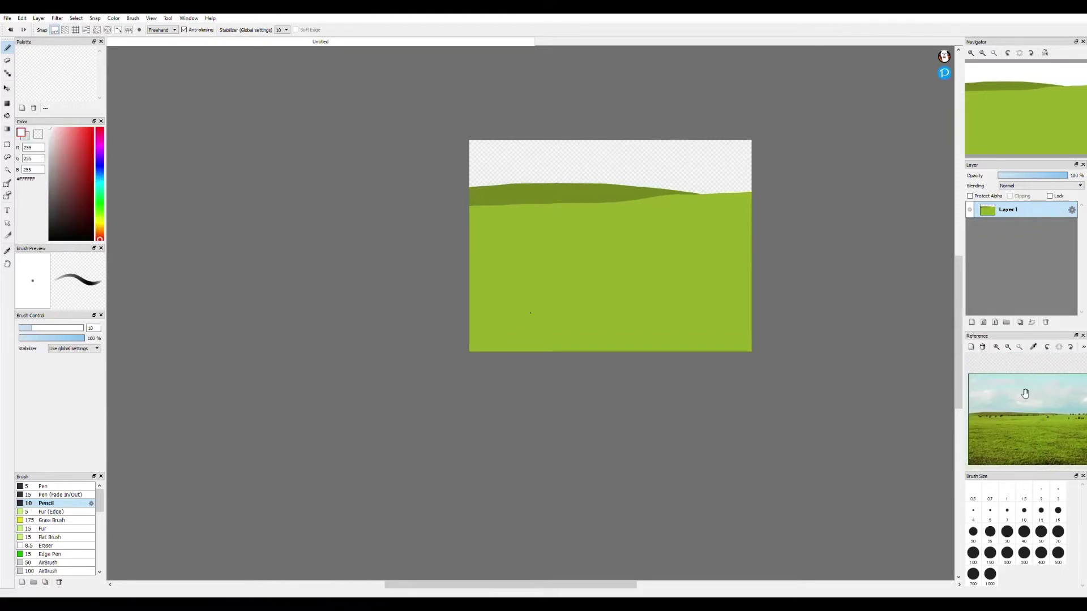
left_click(975, 410)
Add a layer beneath the landscape and fill it with a vertical pale blue sky gradient.
left_click(7, 129)
left_click(27, 138)
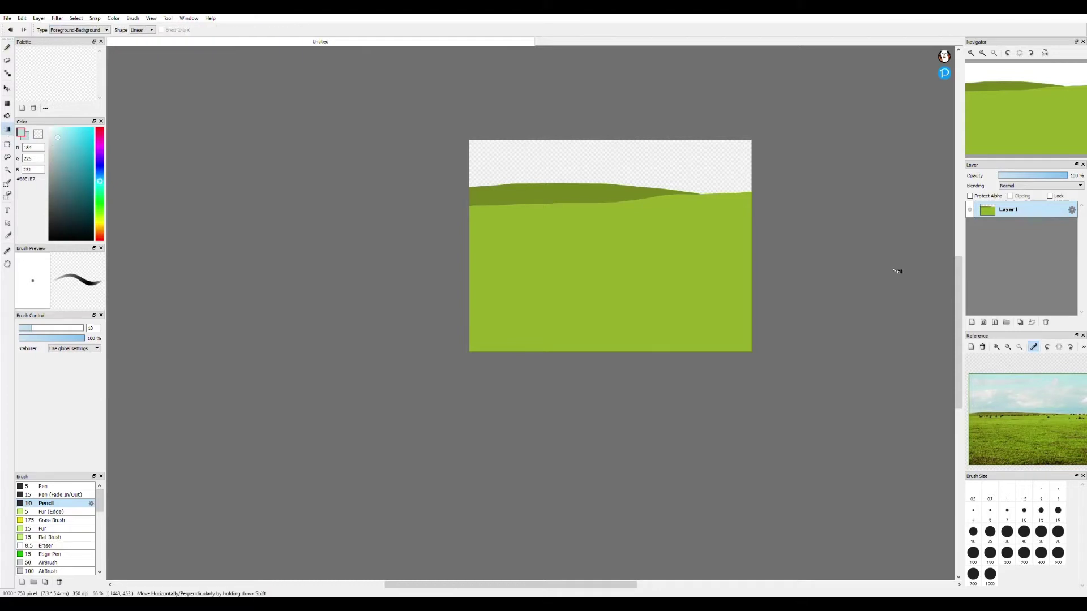
left_click(972, 322)
left_click_drag(621, 165, 629, 289)
left_click_drag(1031, 210, 1029, 230)
scroll(662, 233, "down", 1)
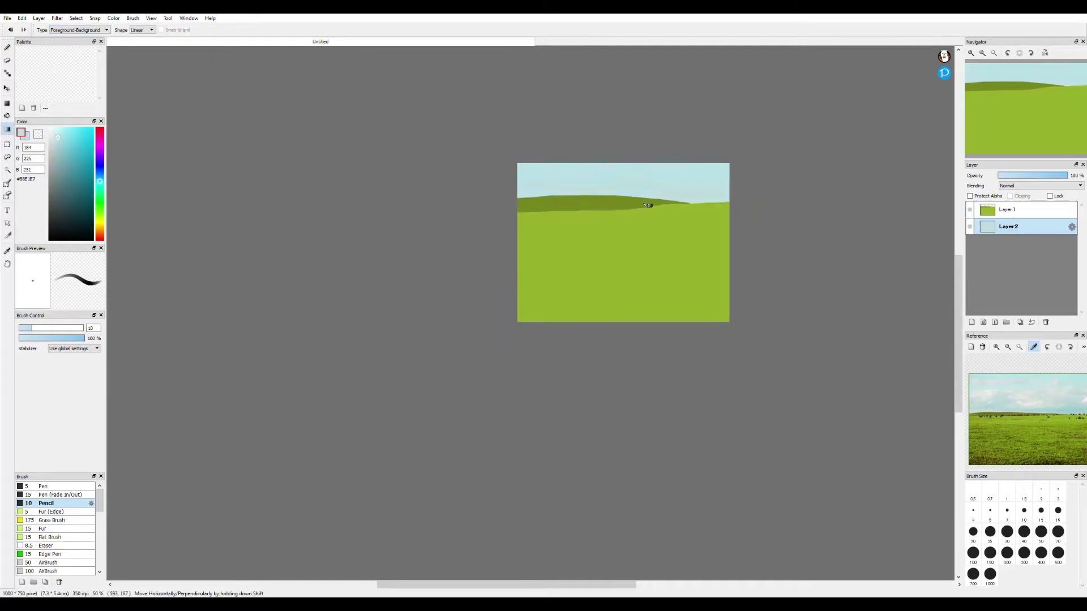
scroll(648, 204, "up", 2)
mouse_move(642, 182)
left_mouse_down()
mouse_move(643, 332)
mouse_move(686, 311)
left_mouse_up()
scroll(700, 313, "down", 2)
scroll(700, 312, "up", 1)
Paint white clouds on a new layer above the sky gradient with the Pencil at size 100.
left_click(971, 322)
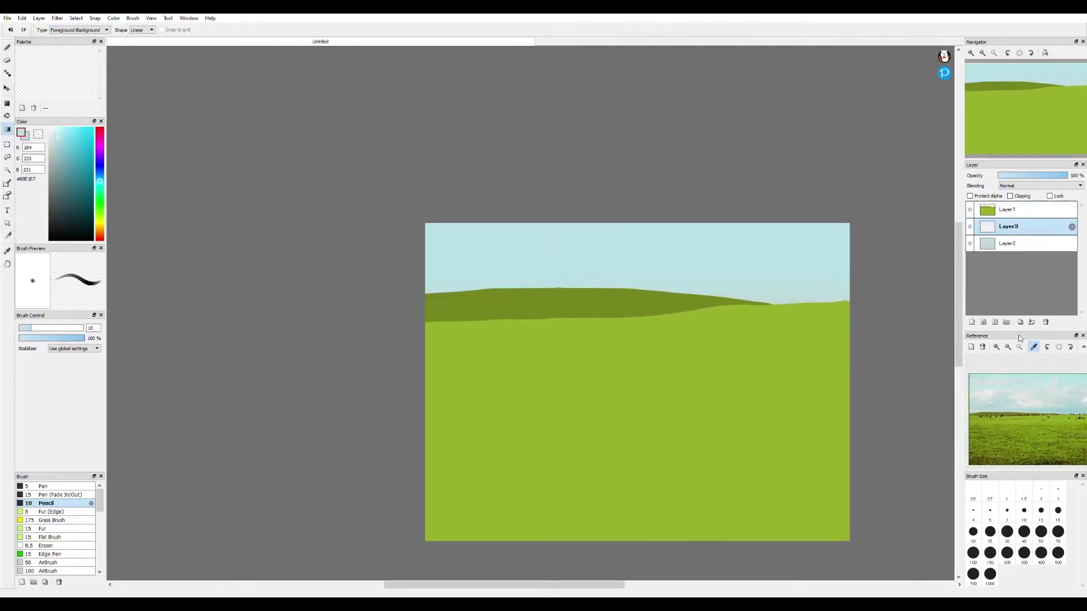
left_click(7, 47)
left_click_drag(82, 164, 49, 128)
mouse_move(480, 255)
left_mouse_down()
mouse_move(480, 271)
mouse_move(466, 274)
mouse_move(832, 277)
mouse_move(614, 272)
mouse_move(552, 257)
left_mouse_up()
key("ctrl+z")
double_click(92, 328)
type("100")
Add a clipping layer over the clouds and shade them with light greys of RGB 219 and 192.
left_click(972, 322)
left_click(1009, 196)
left_click(25, 139)
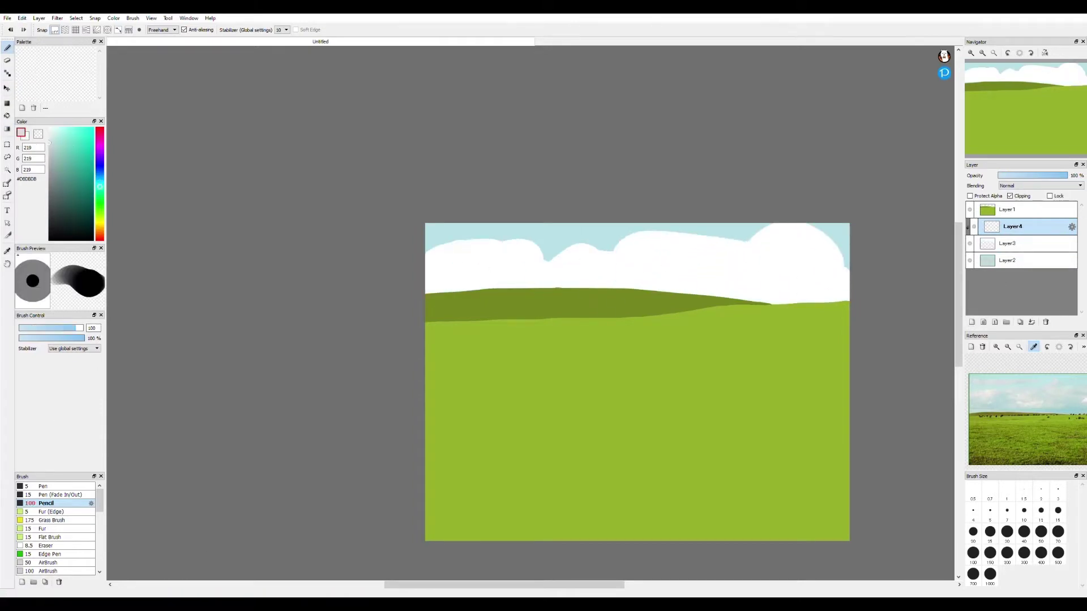
left_click(511, 294)
left_click_drag(511, 293, 543, 271)
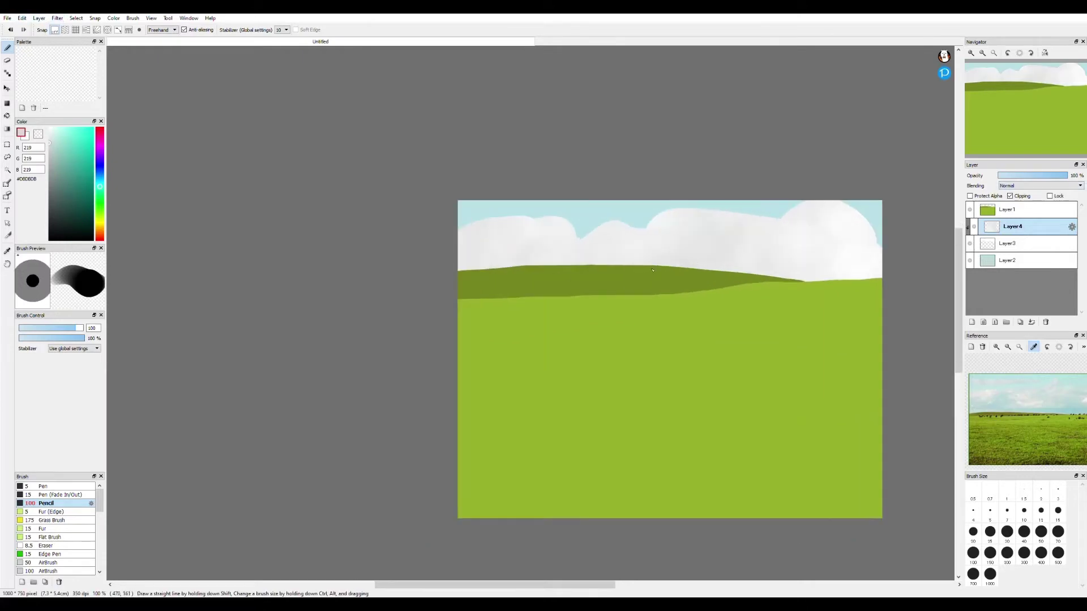
left_click(49, 155)
left_click(57, 18)
Merge the cloud shading into the cloud layer at 69% opacity and choose the Blur brush.
scroll(718, 257, "up", 1)
scroll(734, 237, "down", 2)
left_click_drag(1061, 175, 1032, 176)
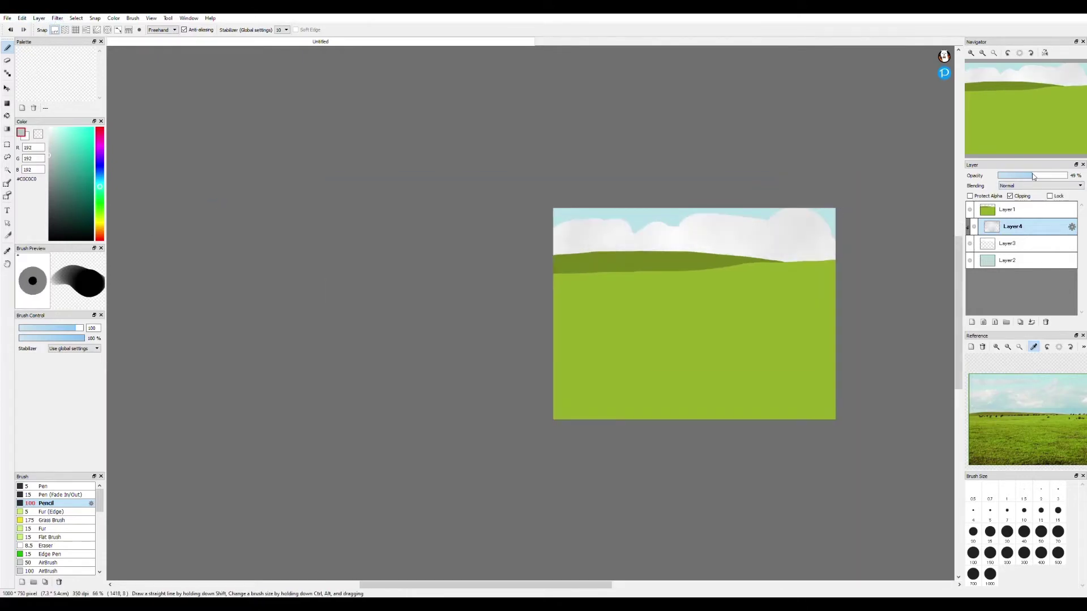
left_click(1046, 176)
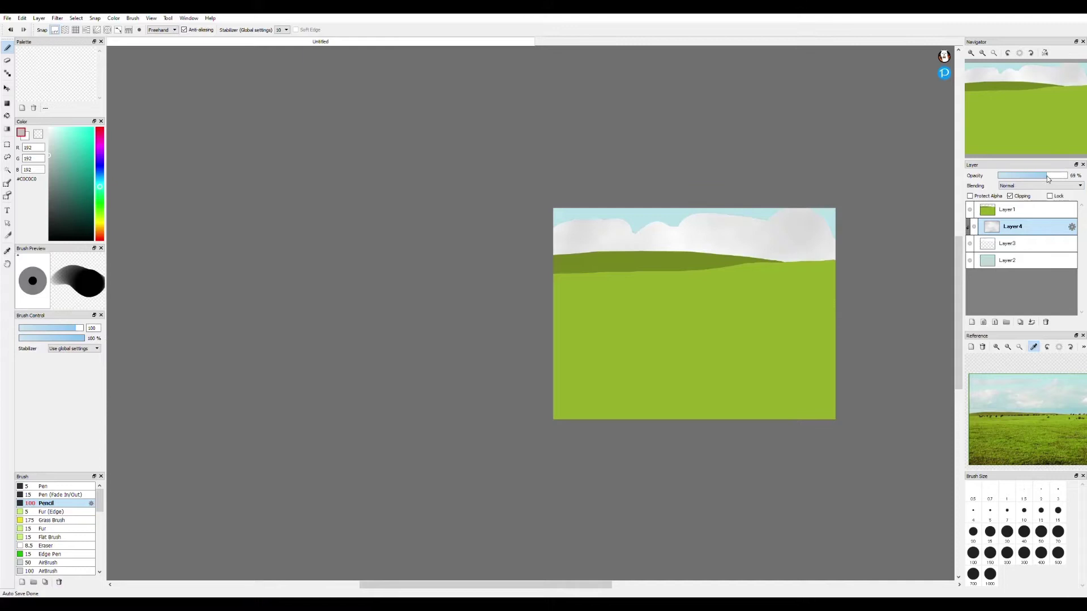
left_click(1033, 323)
scroll(50, 527, "down", 2)
left_click(50, 537)
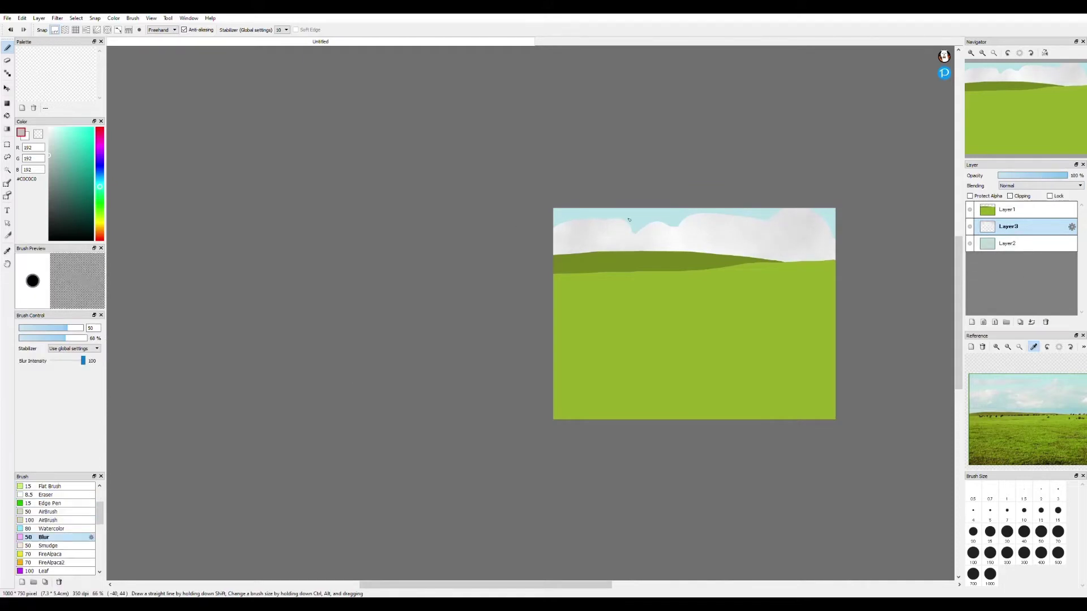
Try to blur the clouds with a brush size of 1000 and lower the cloud layer's opacity to 47%.
left_click(92, 328)
type("1000")
left_click_drag(696, 227, 739, 211)
left_click(1031, 177)
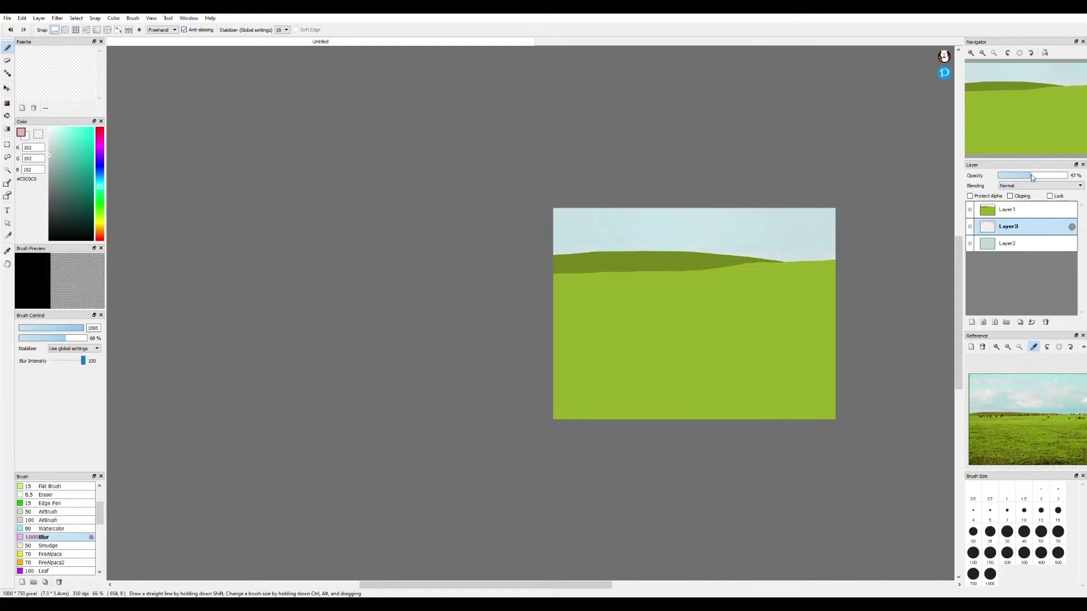
key("ctrl+z")
key("ctrl+z")
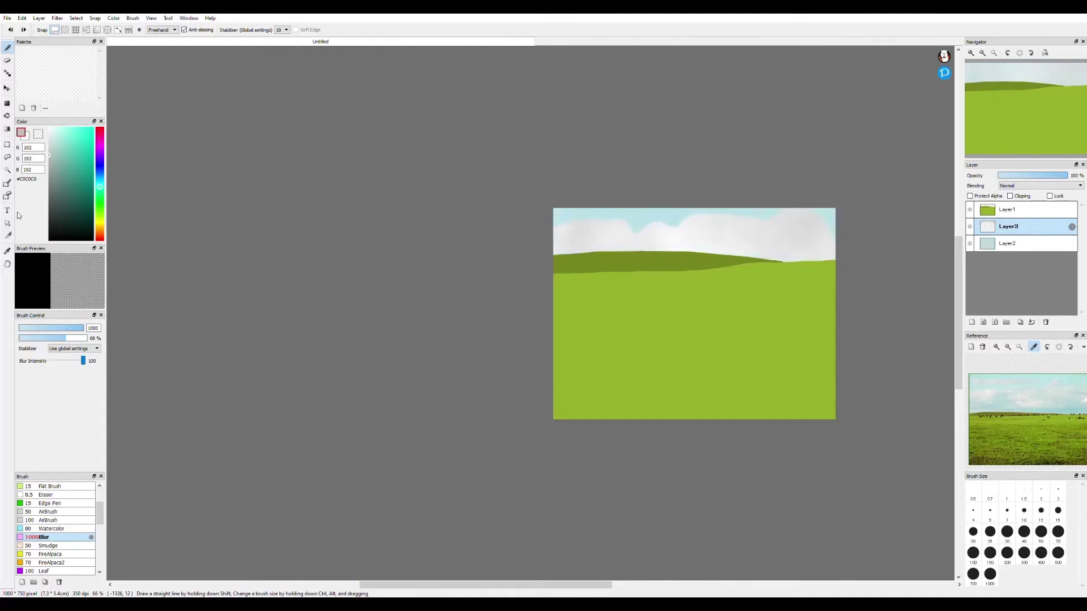
Soften the clouds with the Blur brush at size 500 and make the landscape layer active.
left_click(95, 328)
key("BackSpace")
key("BackSpace")
key("BackSpace")
key("BackSpace")
type("500")
key("Return")
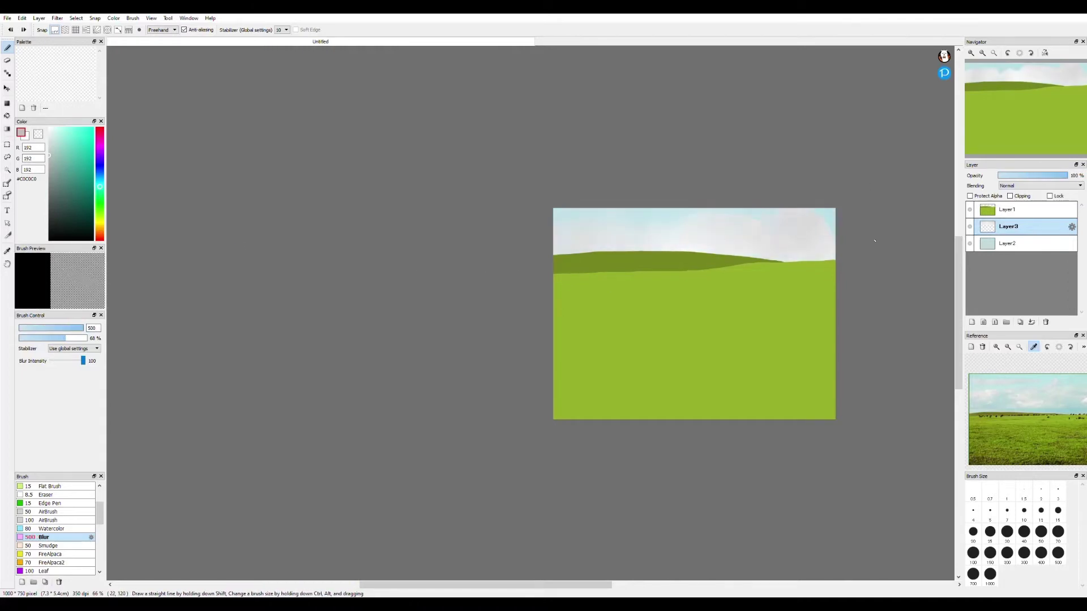
left_click_drag(815, 232, 577, 229)
scroll(669, 232, "up", 1)
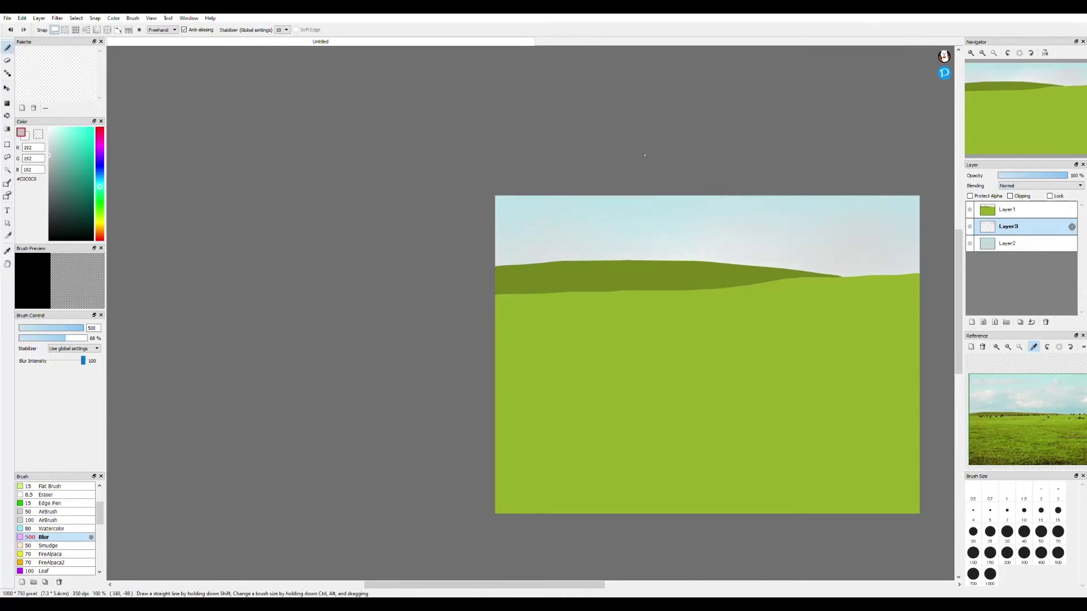
scroll(696, 119, "down", 1)
scroll(702, 177, "up", 1)
left_click(1019, 210)
Try to blur the hill and horizon edges with the Blur brush at sizes 500 and 300.
left_click_drag(420, 255, 759, 274)
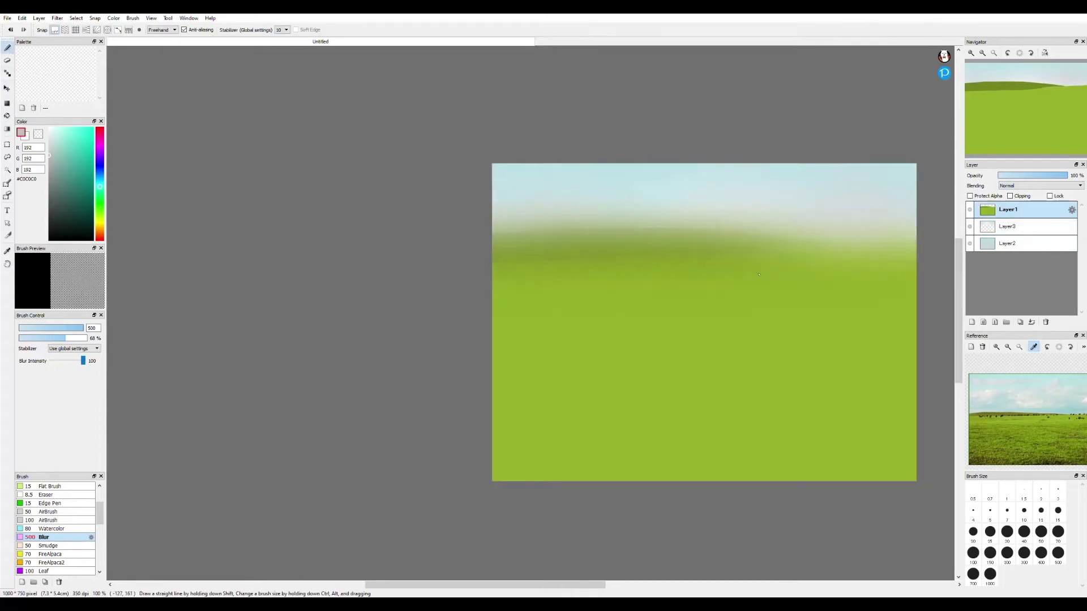
key("ctrl+z")
left_click_drag(81, 328, 106, 333)
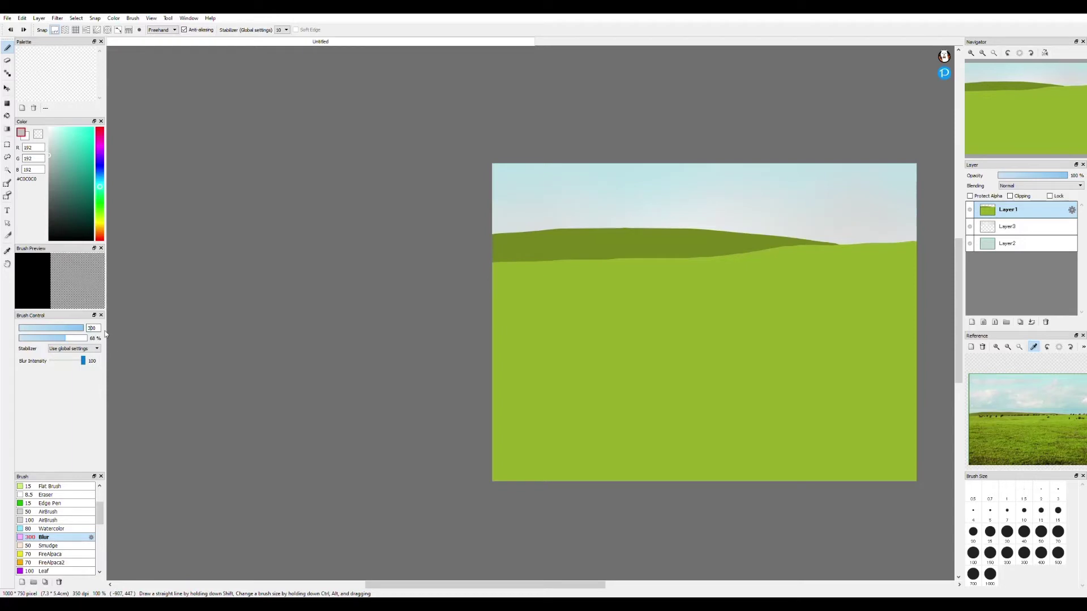
mouse_move(454, 233)
left_mouse_down()
mouse_move(920, 264)
mouse_move(547, 288)
left_mouse_up()
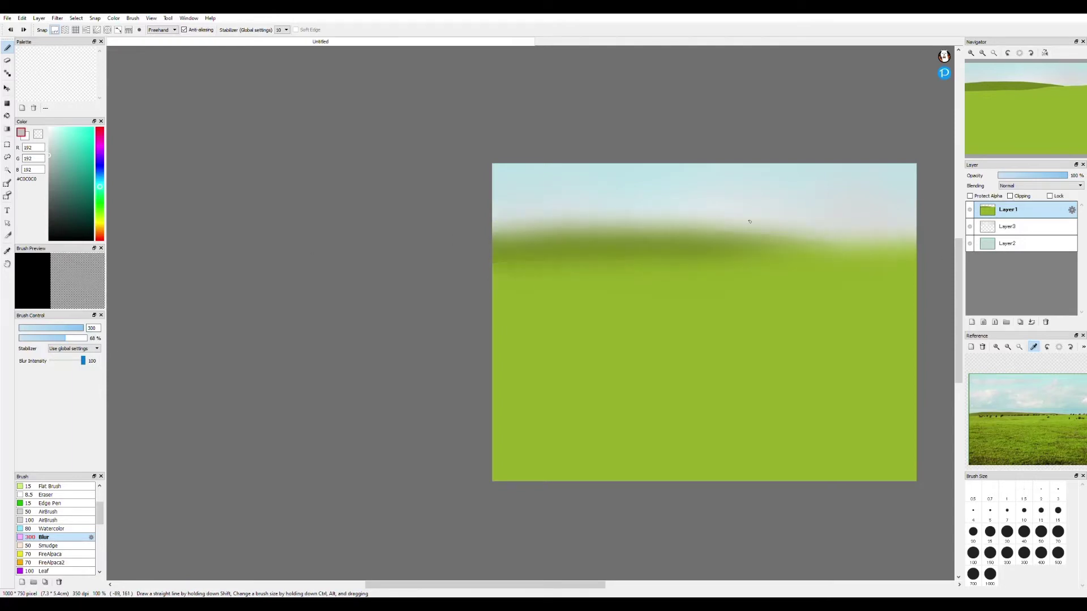
scroll(781, 221, "down", 1)
scroll(792, 224, "up", 1)
scroll(663, 227, "up", 1)
scroll(667, 206, "down", 1)
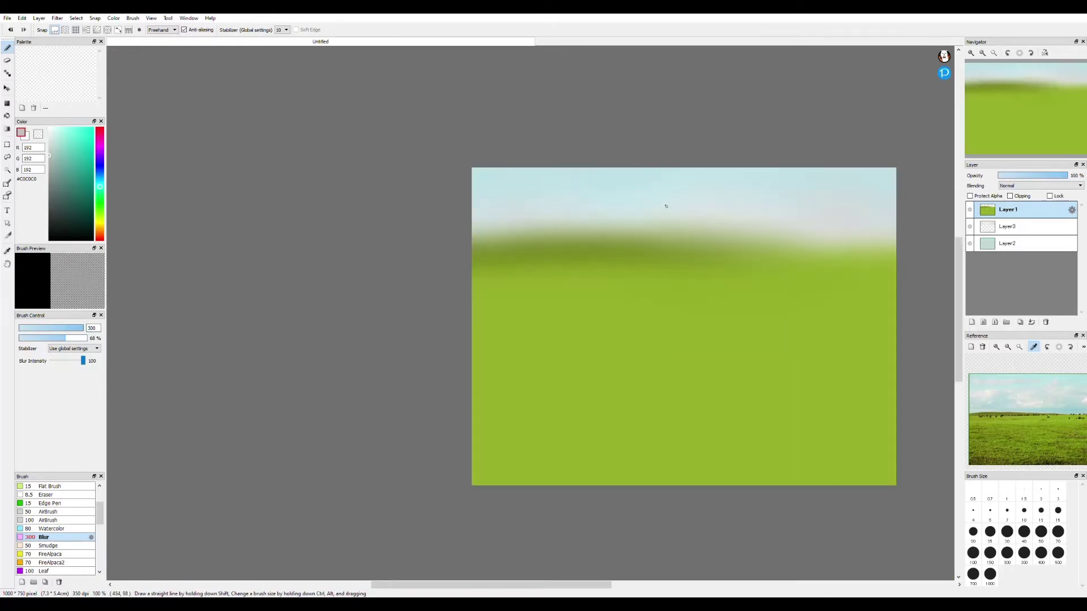
left_click(1045, 175)
Undo the heavy landscape blurring and soften the hill and horizon edges with the Blur brush at size 100.
left_click_drag(101, 328, 89, 332)
type("100")
key("ctrl+z")
key("ctrl+z")
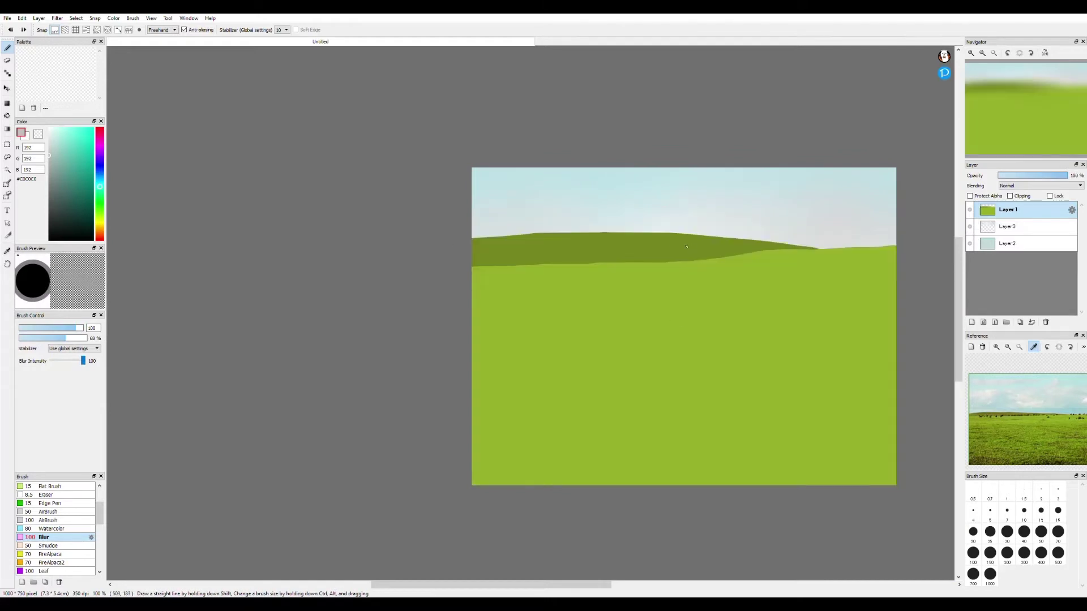
left_click_drag(459, 243, 691, 260)
scroll(922, 258, "down", 4)
scroll(867, 242, "up", 3)
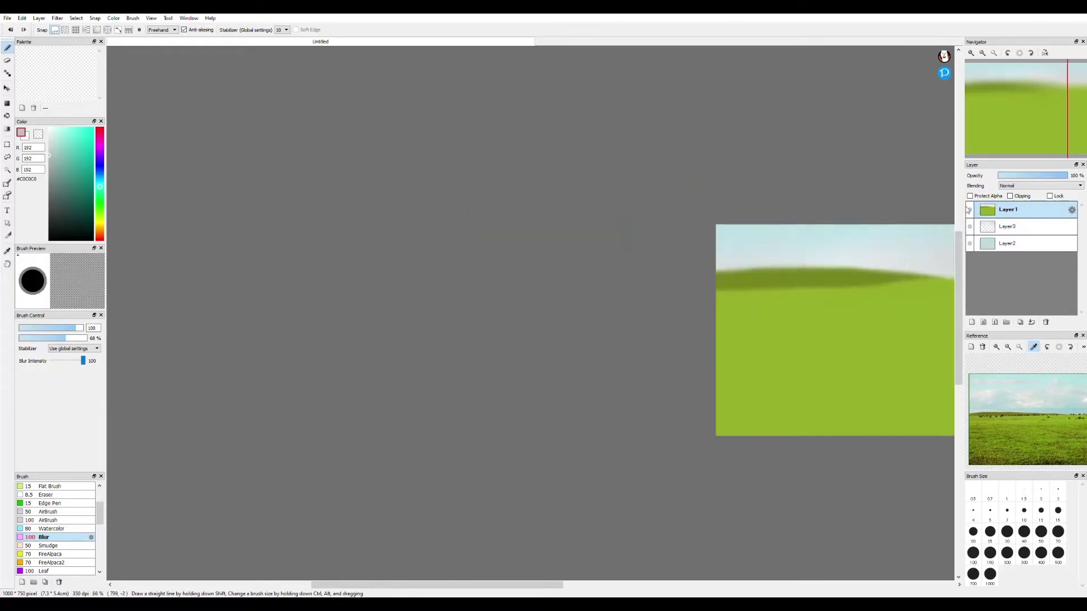
left_click_drag(872, 243, 566, 194)
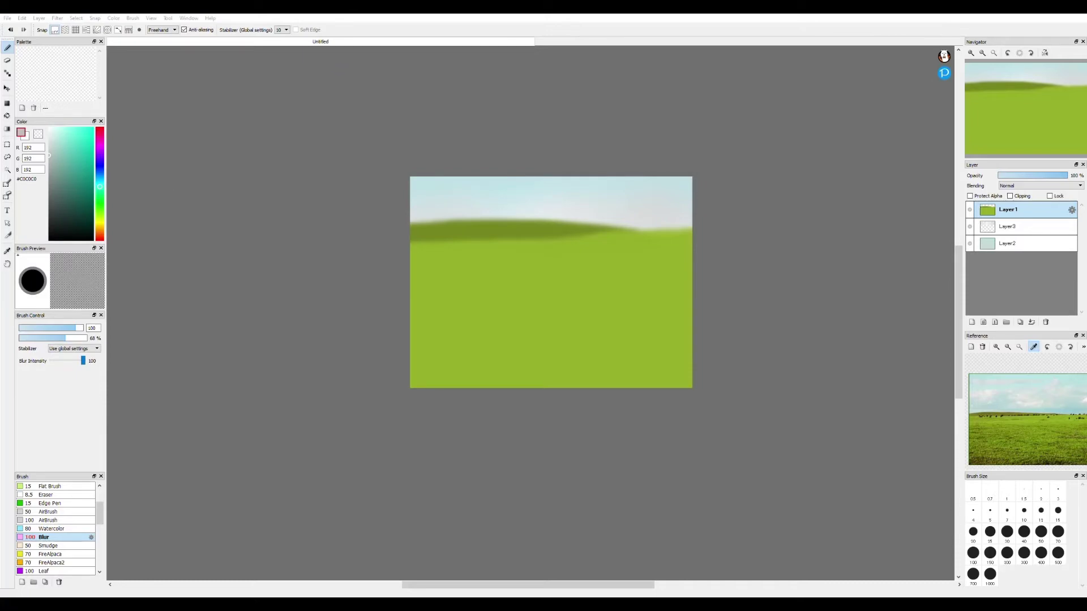
scroll(550, 282, "up", 1)
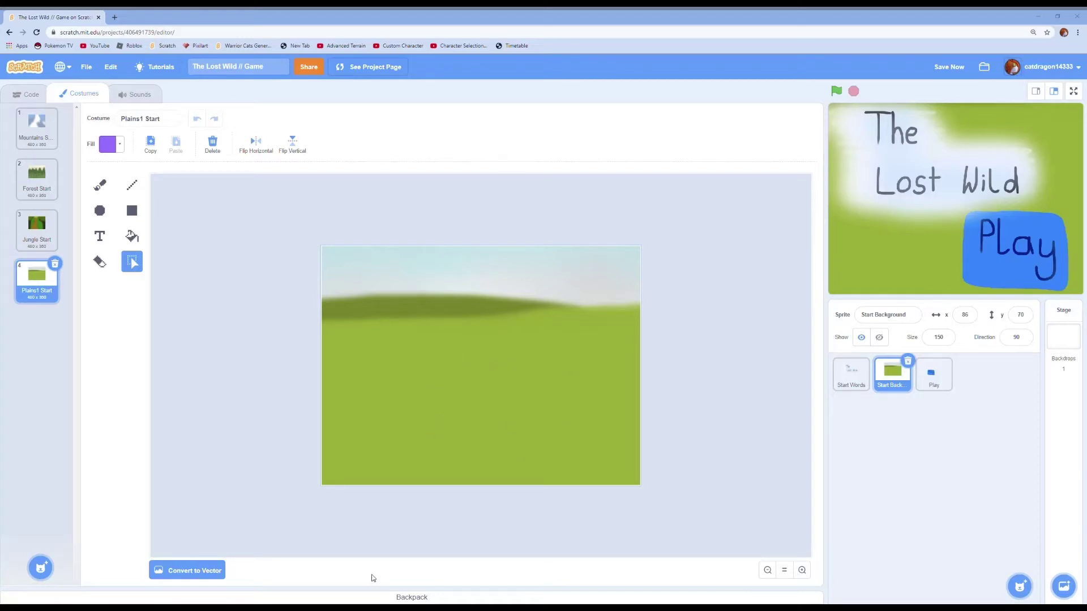
In Scratch, save the project, duplicate the Jungle Start blocks with the copy's costume set to Plains1 Start, and detach its movement blocks.
left_click(934, 69)
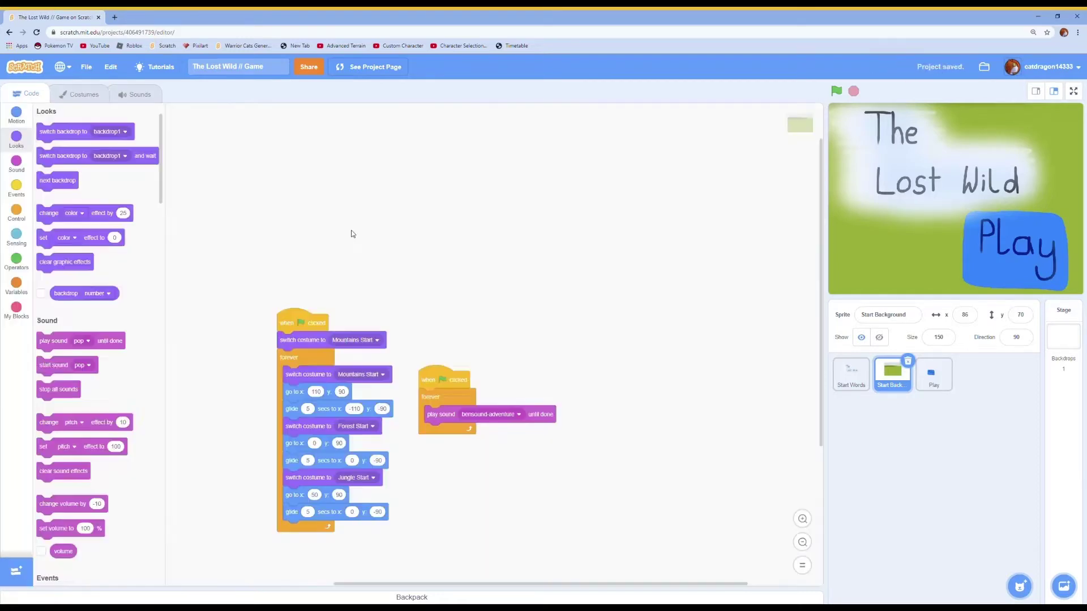
right_click(335, 371)
left_click(364, 379)
left_click(458, 416)
left_click(532, 414)
left_click(498, 492)
left_click_drag(456, 430, 430, 444)
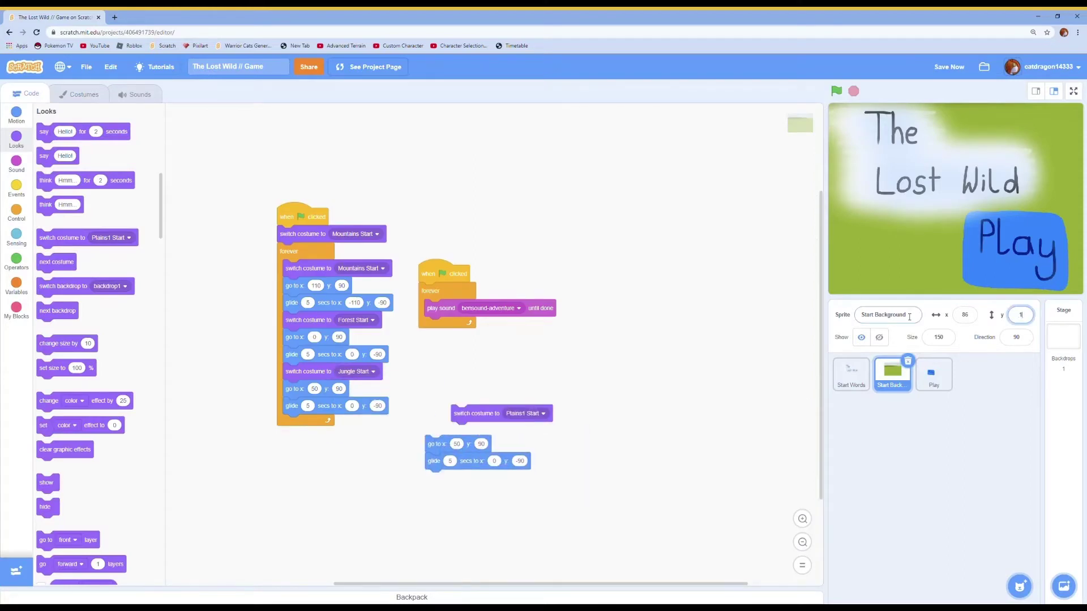
Set the Start Background sprite's y position to -90.
type("-90")
key("Return")
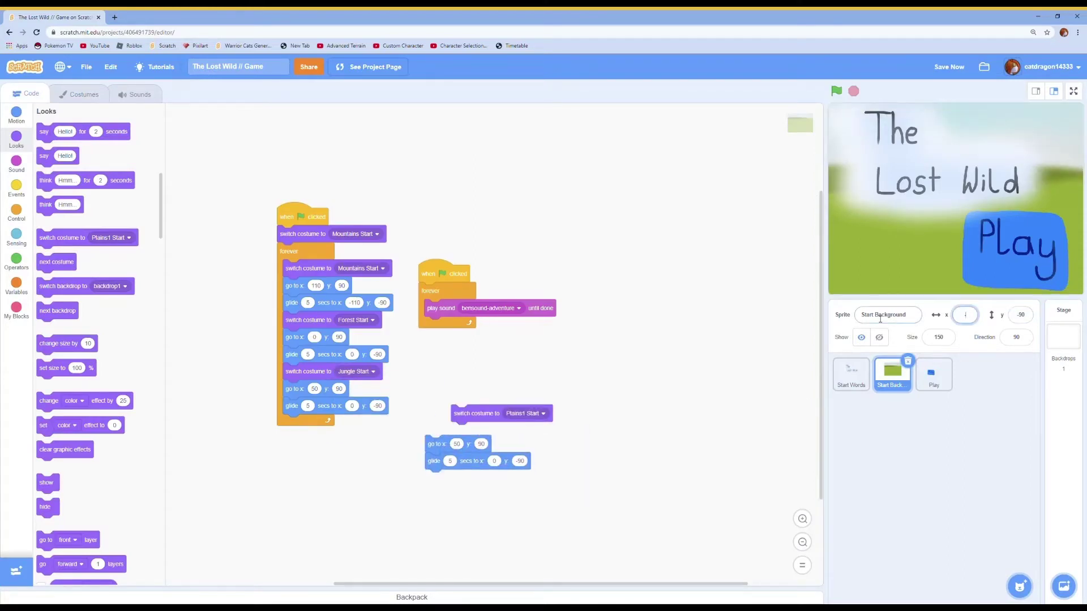
Set the Start Background sprite's x position to 120.
type("-200")
key("Return")
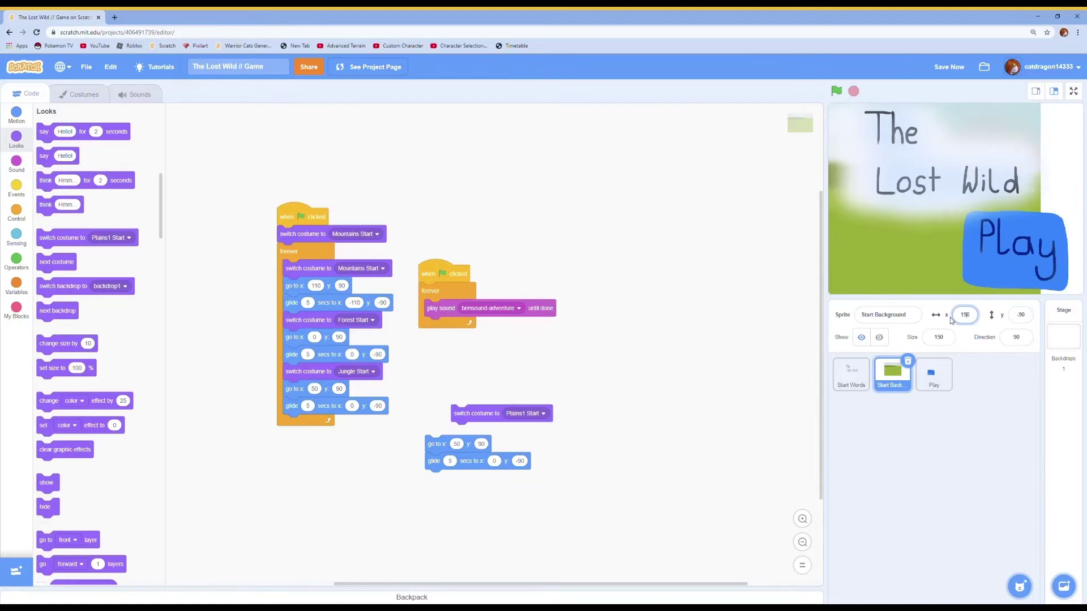
key("Return")
type("130")
left_click_drag(970, 315, 952, 319)
key("Return")
type("120")
key("Return")
Add a go-to block at x 120, y -90 and a 5-second glide block to the Plains1 Start costume blocks.
left_click(17, 116)
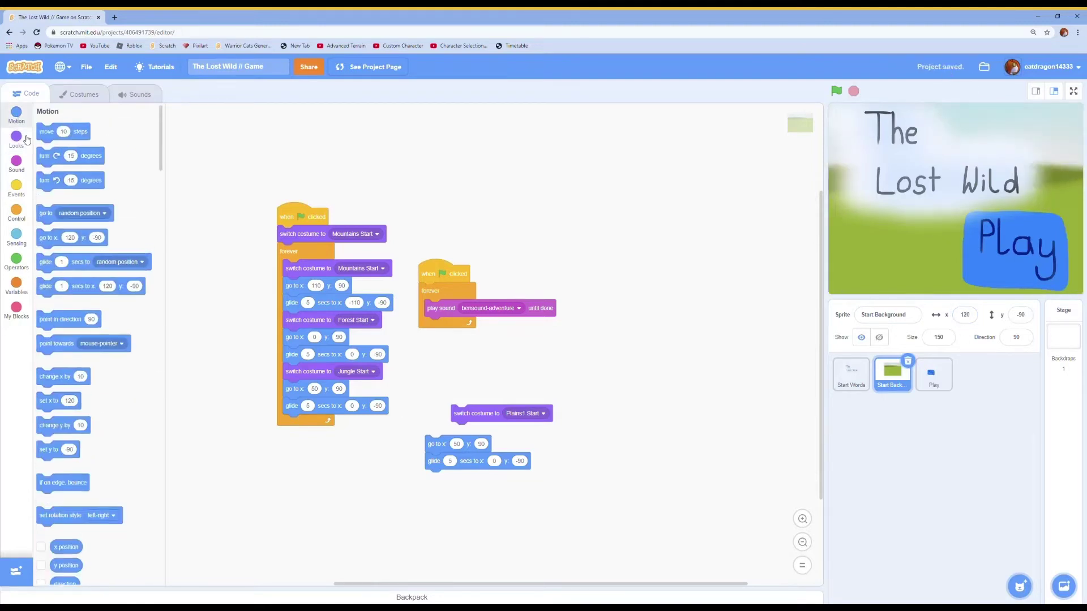
left_click_drag(50, 240, 464, 426)
left_click_drag(476, 414, 486, 387)
left_click(963, 316)
left_click_drag(81, 292, 294, 422)
left_click(486, 421)
type("5")
left_click(484, 396)
In the Play sprite, duplicate the last color effect and wait blocks of the color loop and separate the two copies.
left_click(934, 373)
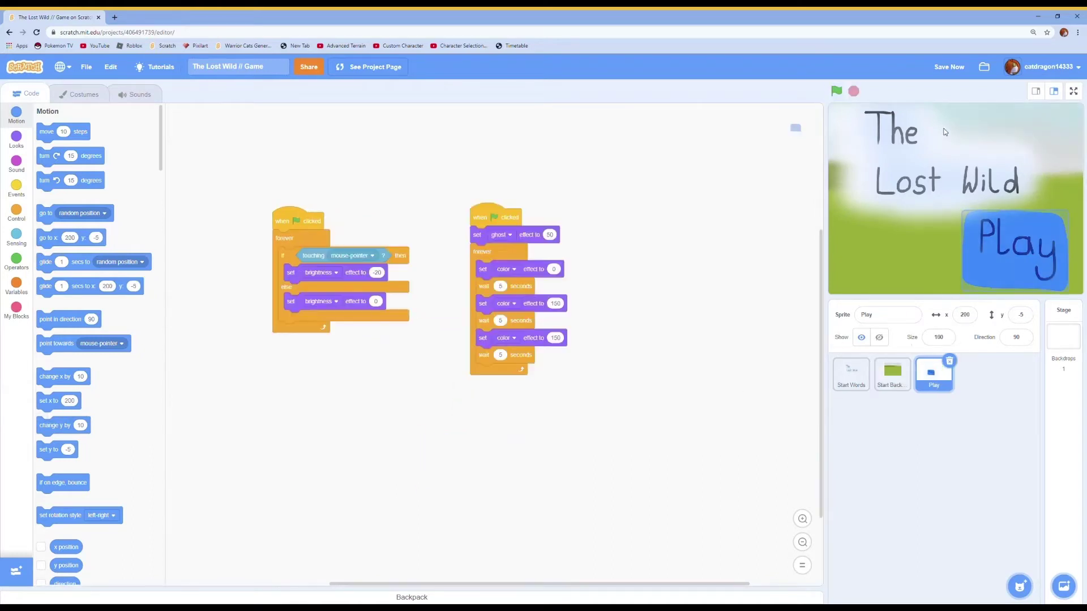
right_click(544, 341)
left_click(557, 350)
left_click(599, 407)
left_click_drag(578, 421, 500, 438)
left_click(593, 407)
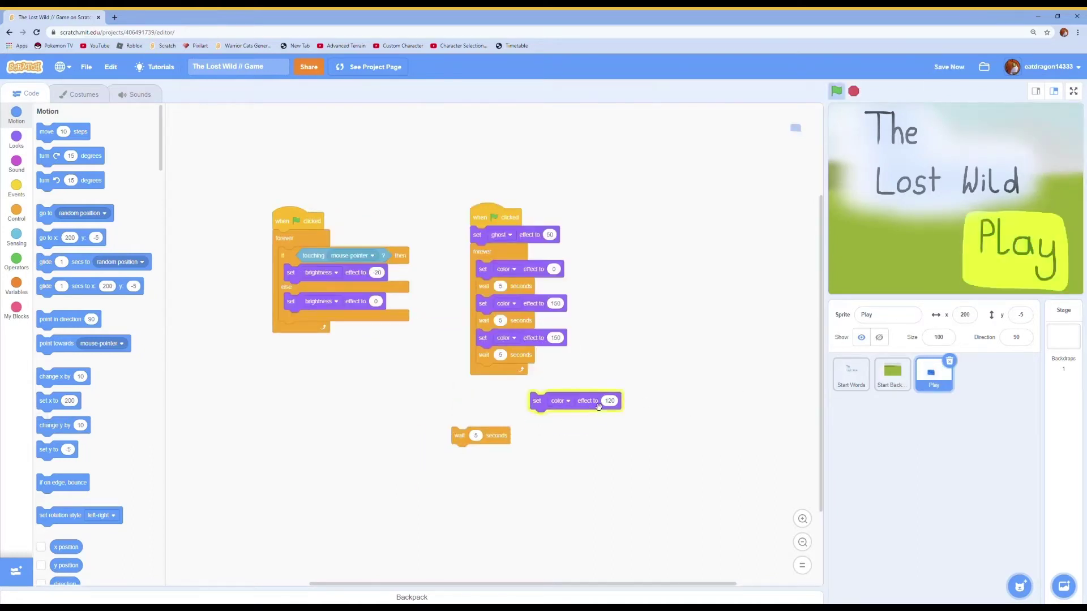
Set the copied color effect to 130 and attach it with the 5-second wait at the end of the forever loop.
left_click(607, 402)
type("130")
left_click(597, 407)
left_click_drag(597, 408, 528, 423)
left_click_drag(528, 423, 551, 378)
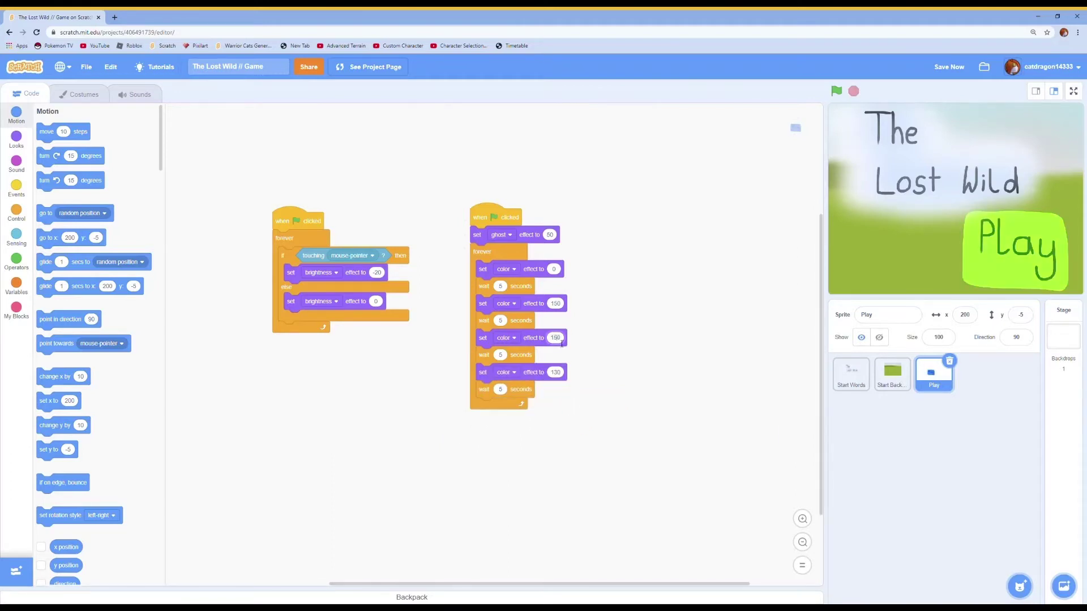
Save the project and test-run the start screen animation.
left_click(836, 90)
left_click(948, 66)
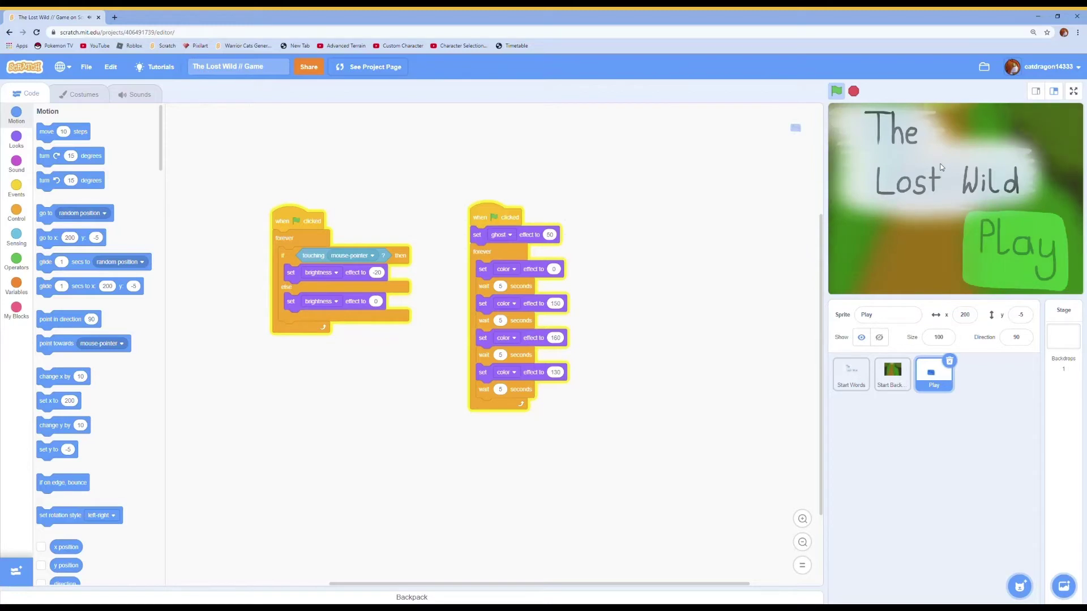
left_click(854, 92)
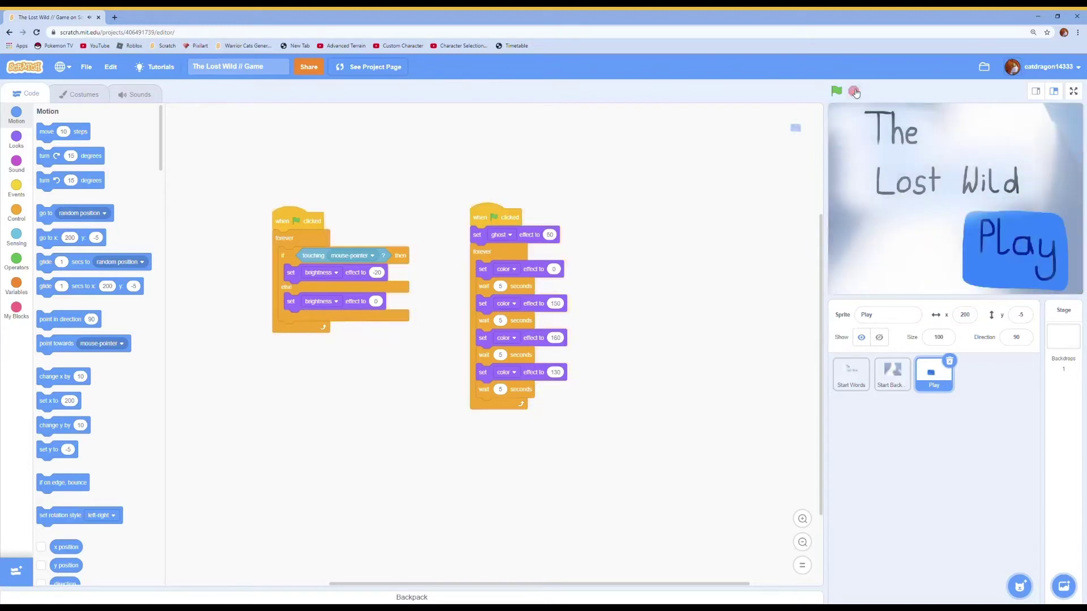
left_click(851, 373)
left_click(891, 372)
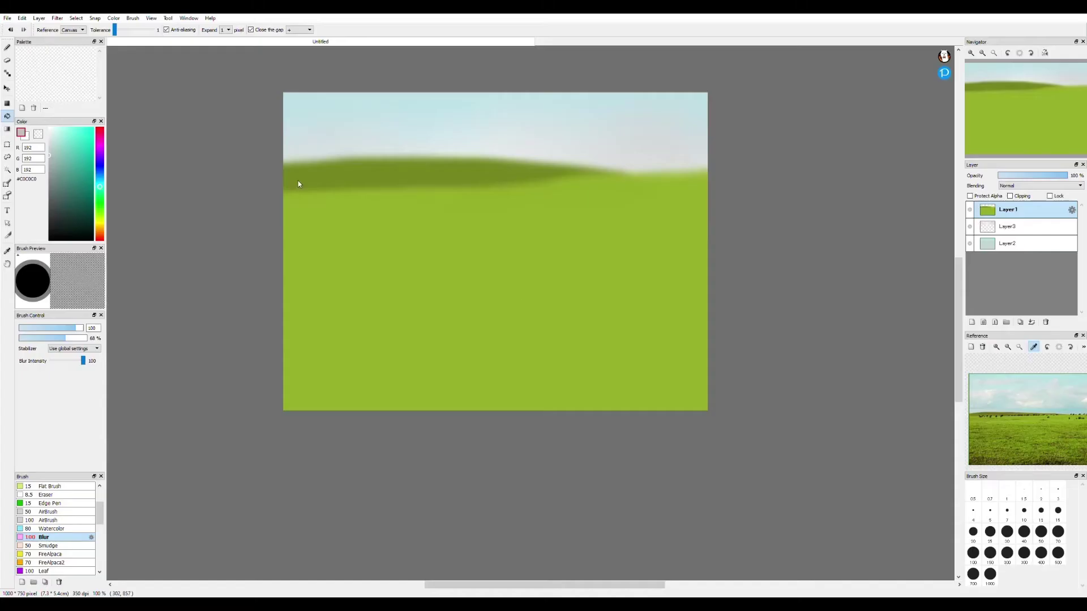
In FireAlpaca, delete the finished plains painting's layers so that only the empty Layer3 is left.
left_click(1045, 322)
left_click(1045, 322)
left_click(971, 322)
left_click(1014, 227)
left_click(1045, 322)
Load the sunset hills photo as the reference image and fit the whole photo in the reference view.
left_click(971, 347)
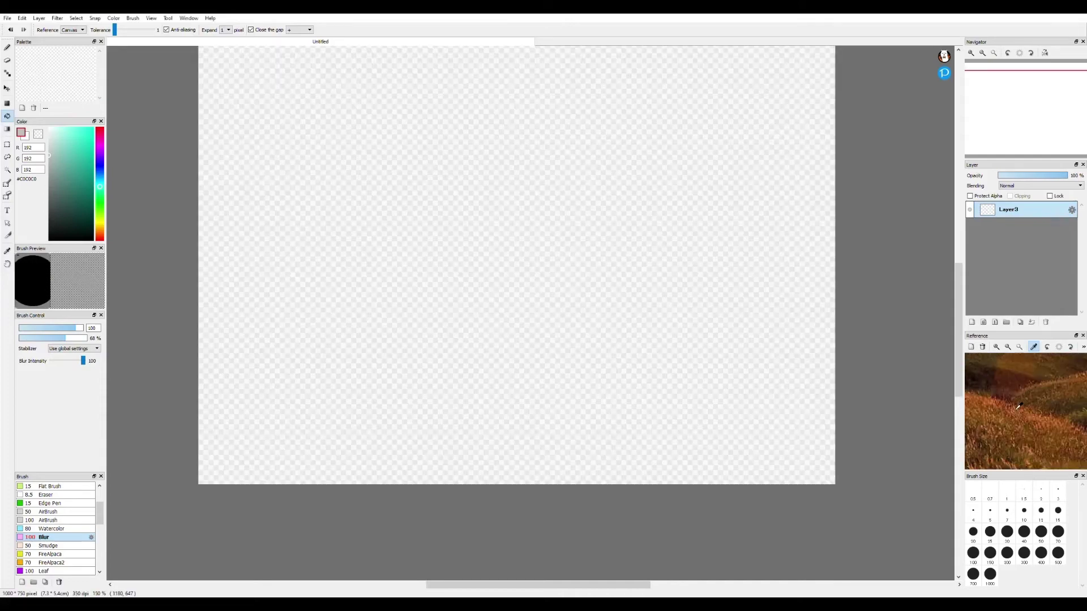
scroll(1018, 407, "down", 8)
scroll(1007, 441, "up", 7)
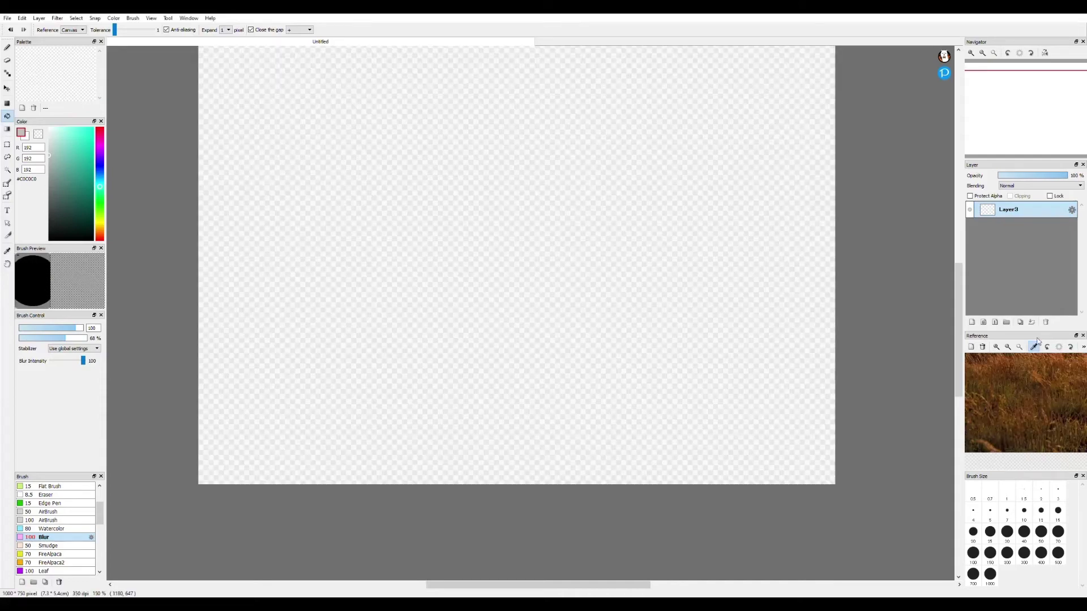
left_click(1034, 346)
scroll(1021, 404, "down", 8)
left_click(1019, 347)
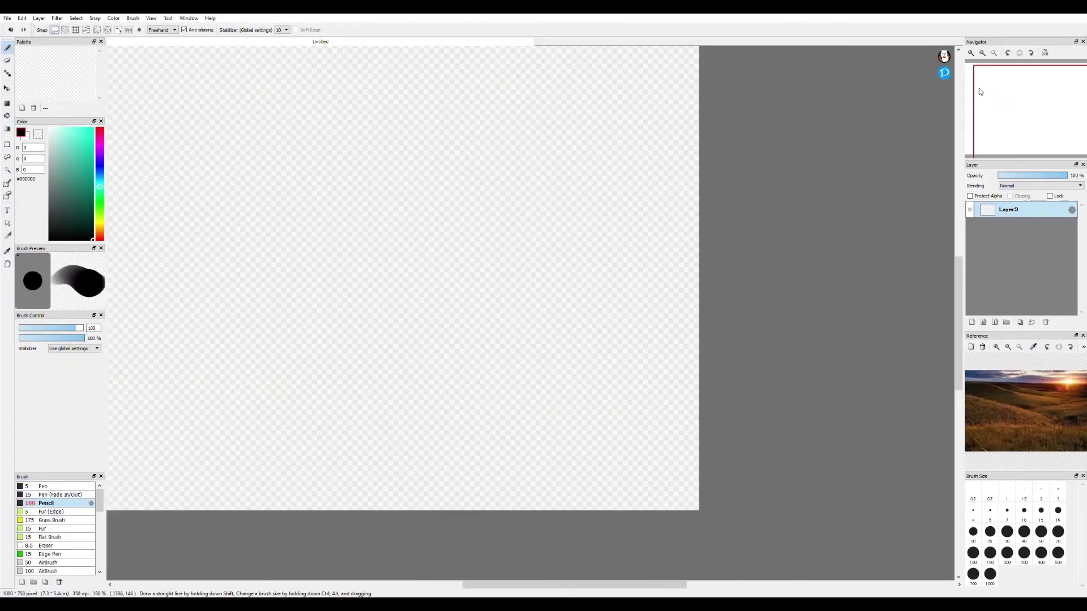
Fit the canvas in view and set the Pencil brush size to 10.
left_click(993, 52)
left_click_drag(87, 328, 103, 321)
type("00")
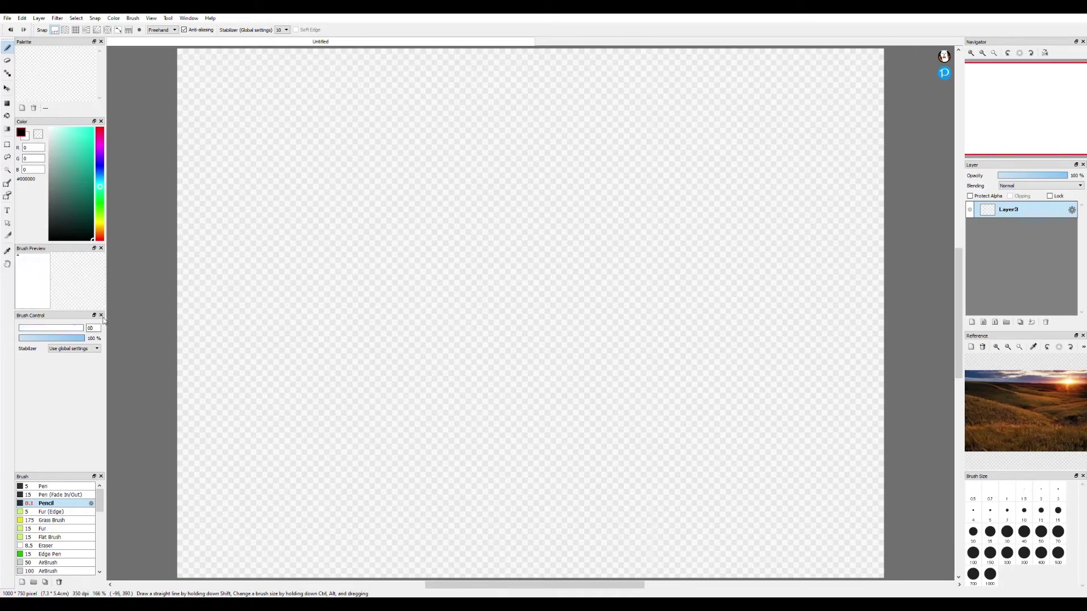
left_click_drag(160, 422, 900, 401)
key("ctrl+z")
left_click_drag(161, 442, 899, 391)
key("ctrl+z")
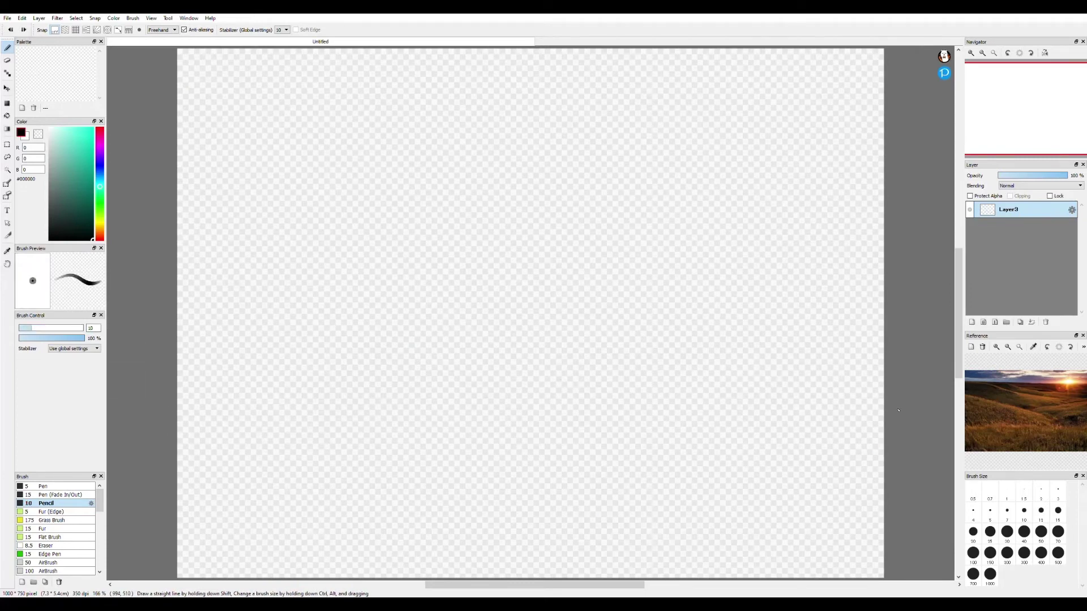
Outline the overlapping hill ridges across the canvas with five black Pencil lines.
left_click_drag(161, 398, 903, 410)
left_click_drag(152, 266, 697, 395)
left_click_drag(651, 306, 900, 284)
left_click_drag(757, 292, 161, 136)
mouse_move(391, 200)
left_mouse_down()
mouse_move(708, 197)
mouse_move(900, 176)
left_mouse_up()
scroll(716, 188, "down", 5)
scroll(682, 281, "up", 3)
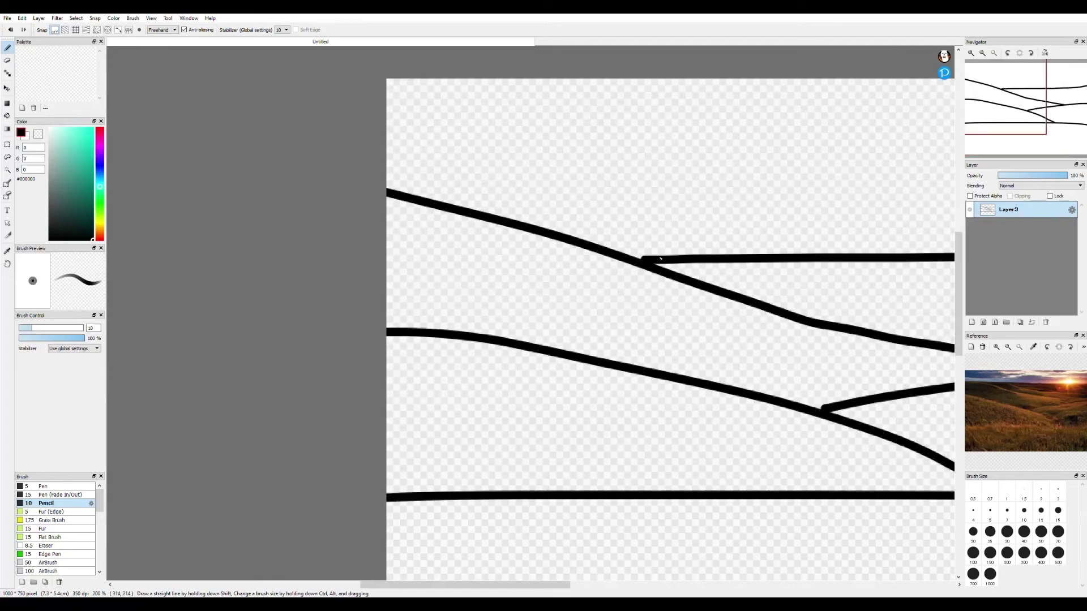
Pick dark brown #241913 from the reference photo and add a new layer beneath the ridge outlines.
left_click(1000, 444)
left_click(7, 116)
left_click(345, 364)
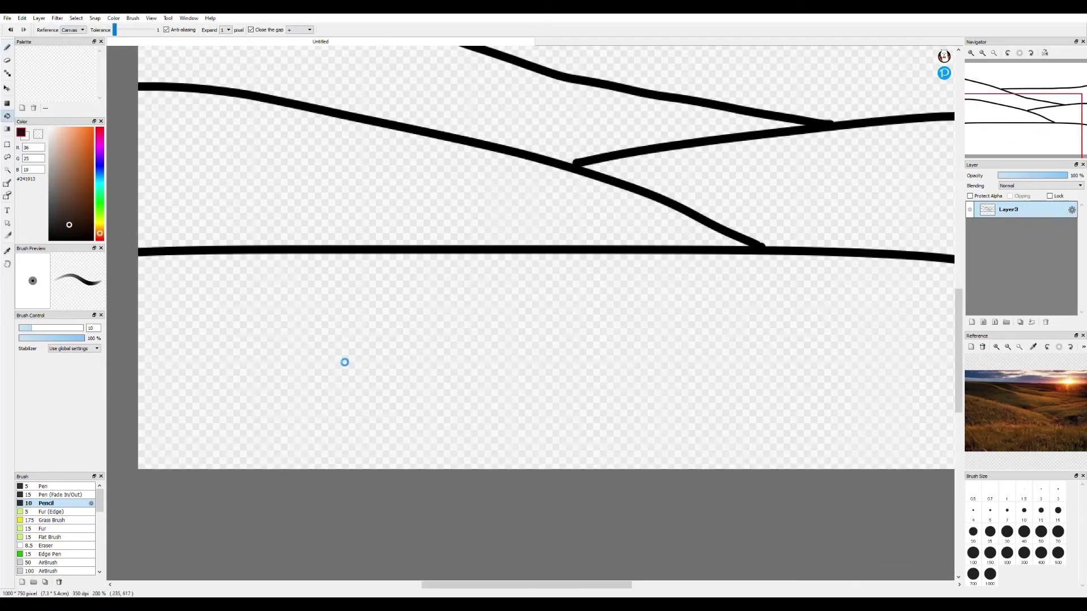
key("ctrl+z")
left_click(972, 322)
left_click_drag(1015, 210, 1015, 231)
Fill the hill areas on the new layer with the dark brown and the ridge lines between them with #CE875B.
left_click(793, 369)
left_click(781, 195)
left_click(543, 207)
left_click(560, 129)
scroll(560, 129, "down", 3)
left_click(596, 117)
scroll(592, 115, "up", 1)
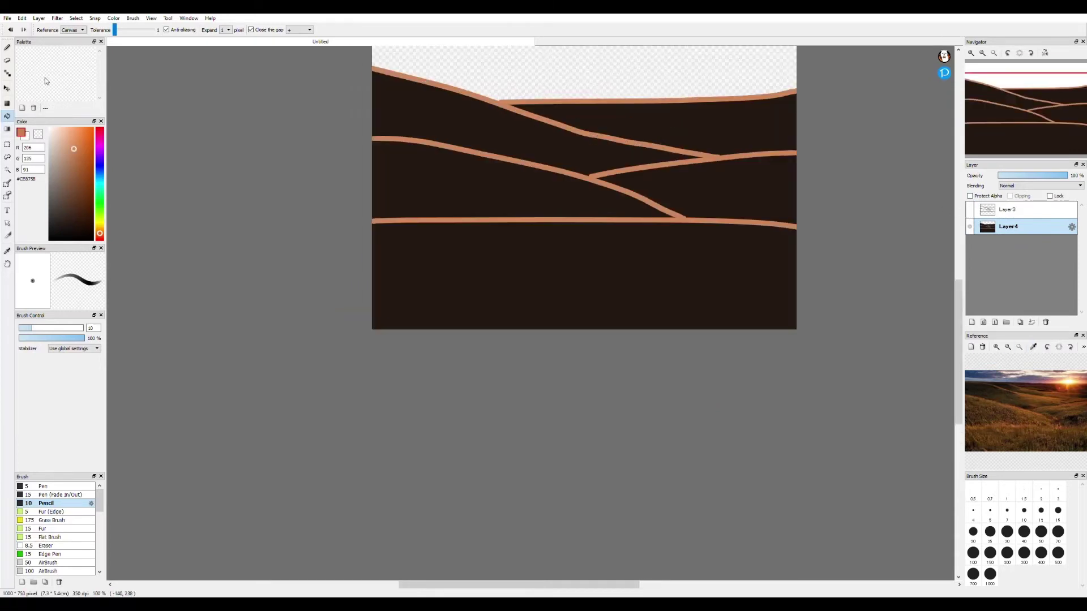
Draw a second #CE875B contour line below each hill ridge with the Pencil to mark out the lit bands.
key("b")
mouse_move(373, 225)
left_mouse_down()
mouse_move(795, 231)
mouse_move(576, 236)
mouse_move(800, 249)
left_mouse_up()
key("ctrl+z")
mouse_move(371, 163)
left_mouse_down()
mouse_move(660, 219)
mouse_move(608, 206)
left_mouse_up()
key("ctrl+z")
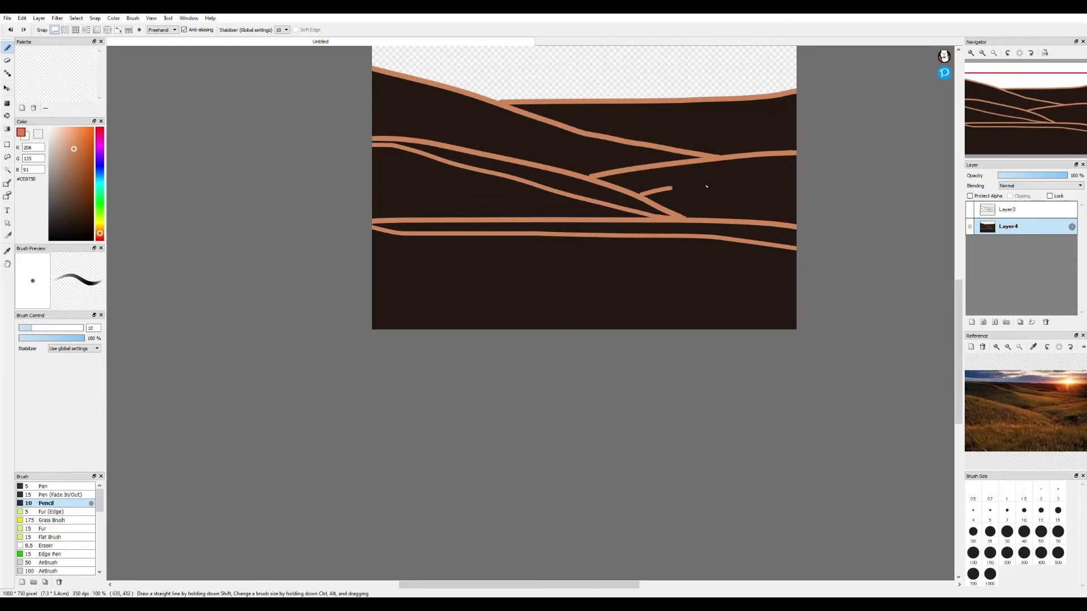
left_click_drag(532, 140, 367, 98)
left_click_drag(558, 124, 801, 129)
Fill the bands between the ridge and contour lines with the light orange-brown.
left_click(6, 104)
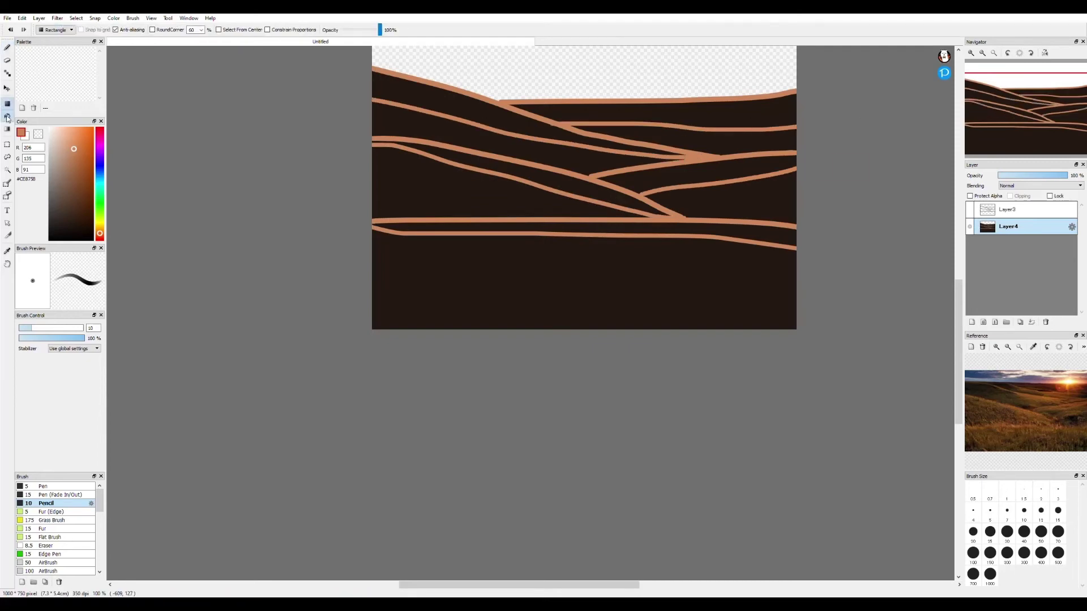
left_click(7, 116)
left_click(558, 115)
left_click(511, 109)
key("ctrl+z")
left_click(490, 112)
left_click(542, 112)
left_click(640, 177)
left_click(600, 191)
left_click(608, 228)
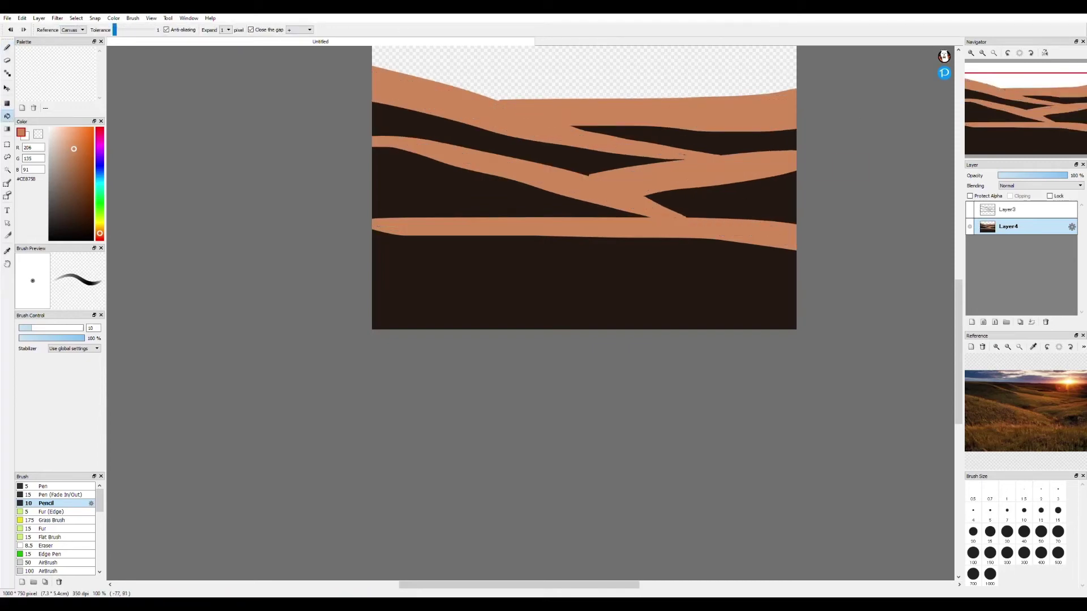
Clean up the band tips and recolor the lit bands with #9A4F16 picked from the reference photo.
left_click(7, 48)
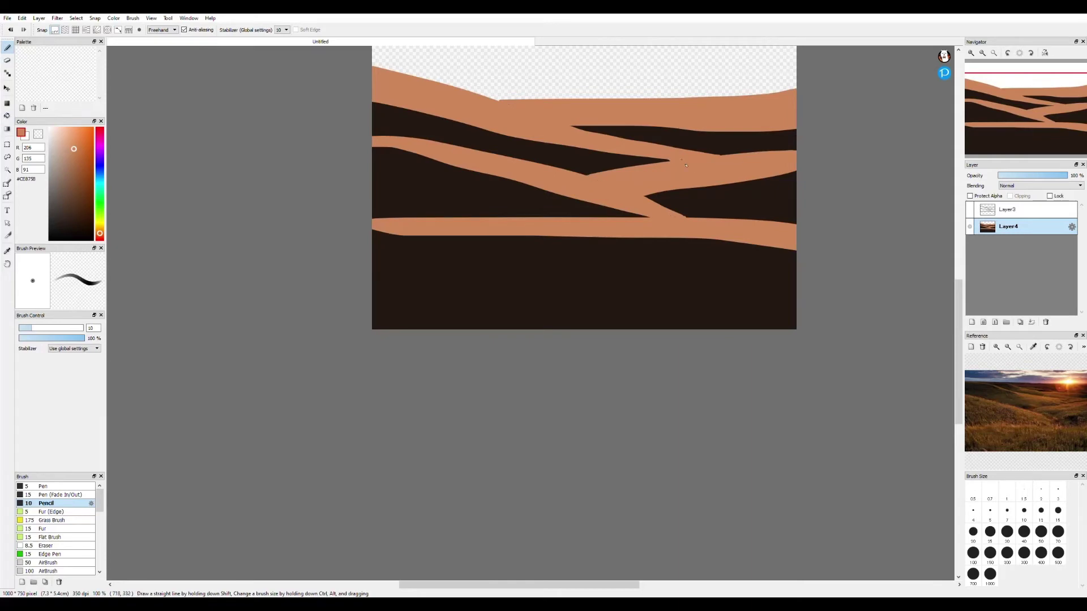
left_click(970, 209)
left_click(1033, 346)
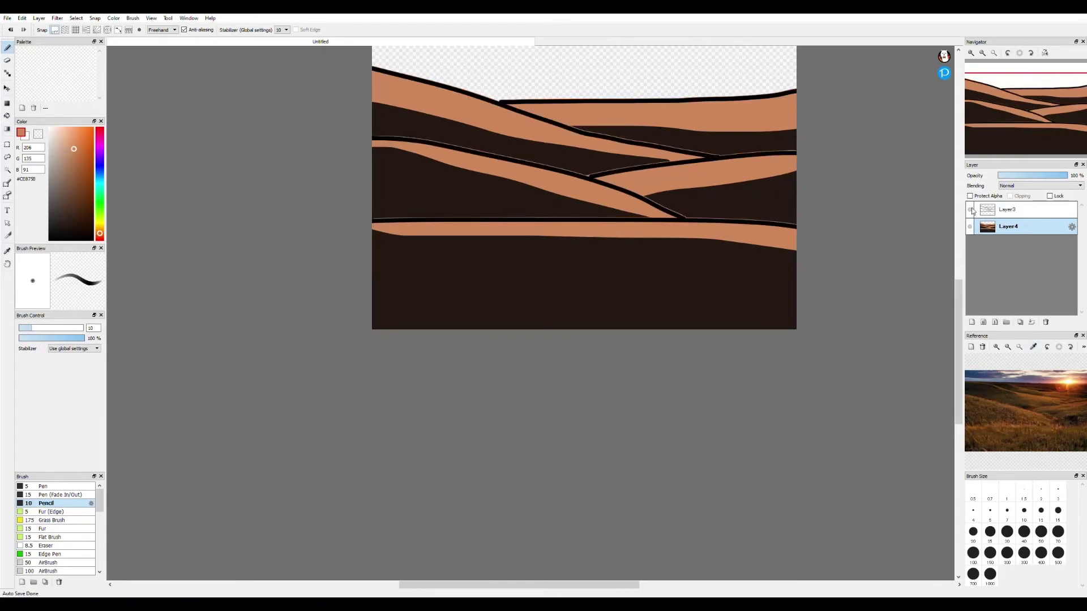
left_click(1017, 436)
left_click(1032, 346)
left_click(7, 116)
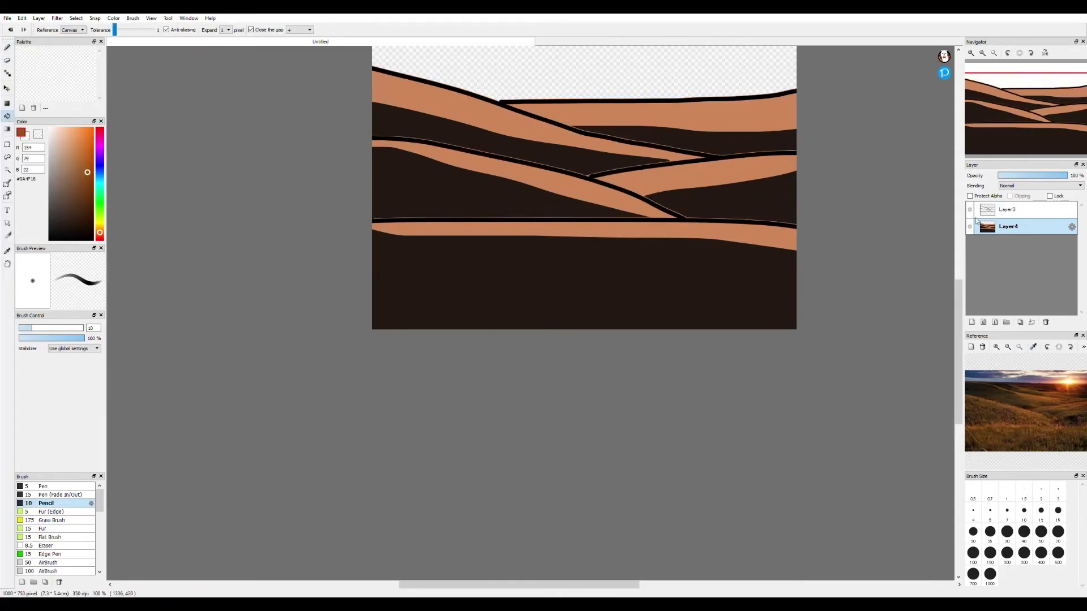
left_click(969, 210)
left_click(784, 164)
Soften the lower edges of the orange-brown bands with the Blur brush at size 100.
left_click(7, 48)
scroll(39, 565, "down", 1)
scroll(40, 564, "down", 4)
left_click(44, 543)
left_click_drag(373, 231, 792, 248)
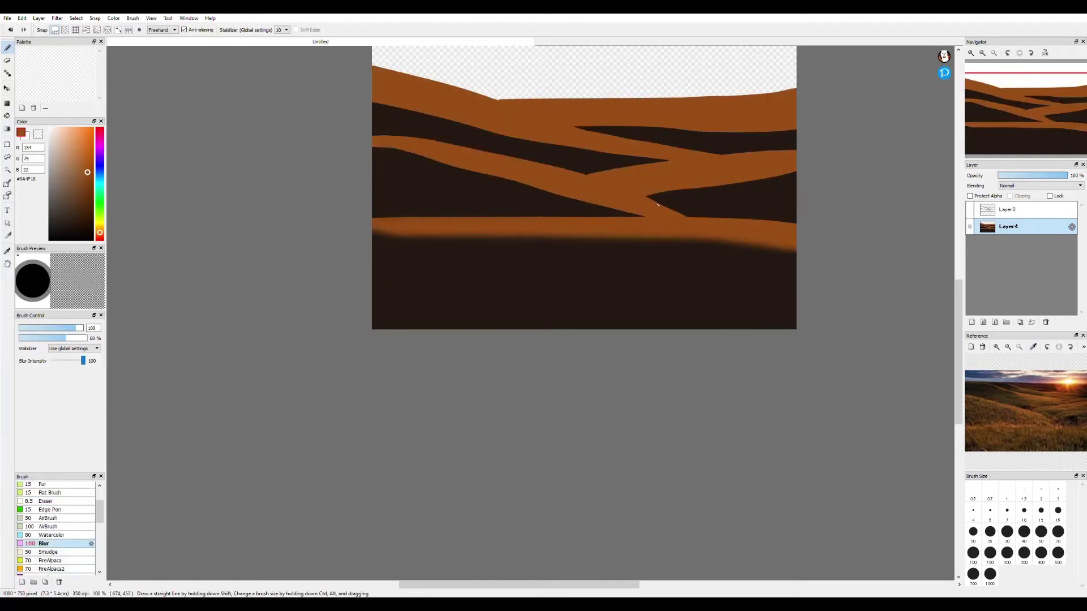
left_click_drag(646, 217, 524, 183)
left_click_drag(372, 147, 537, 189)
mouse_move(372, 103)
left_mouse_down()
mouse_move(626, 161)
mouse_move(669, 161)
left_mouse_up()
left_click_drag(574, 126, 793, 130)
scroll(688, 157, "down", 4)
scroll(702, 147, "up", 3)
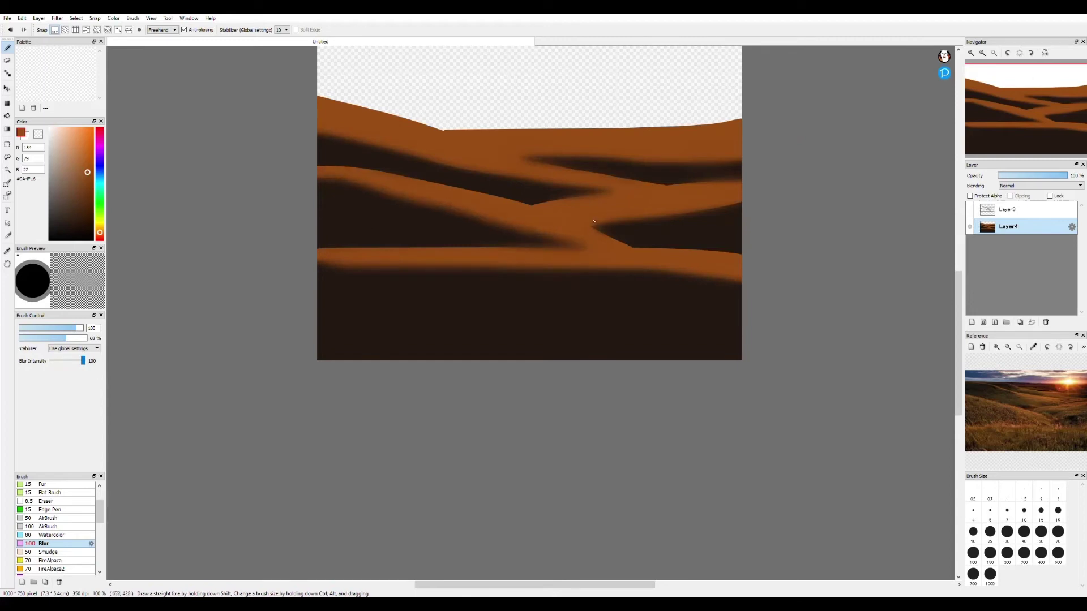
Blur the whole hill landscape heavily with the Blur brush at size 500.
scroll(847, 227, "down", 4)
scroll(846, 238, "up", 2)
scroll(849, 283, "down", 2)
scroll(807, 269, "up", 3)
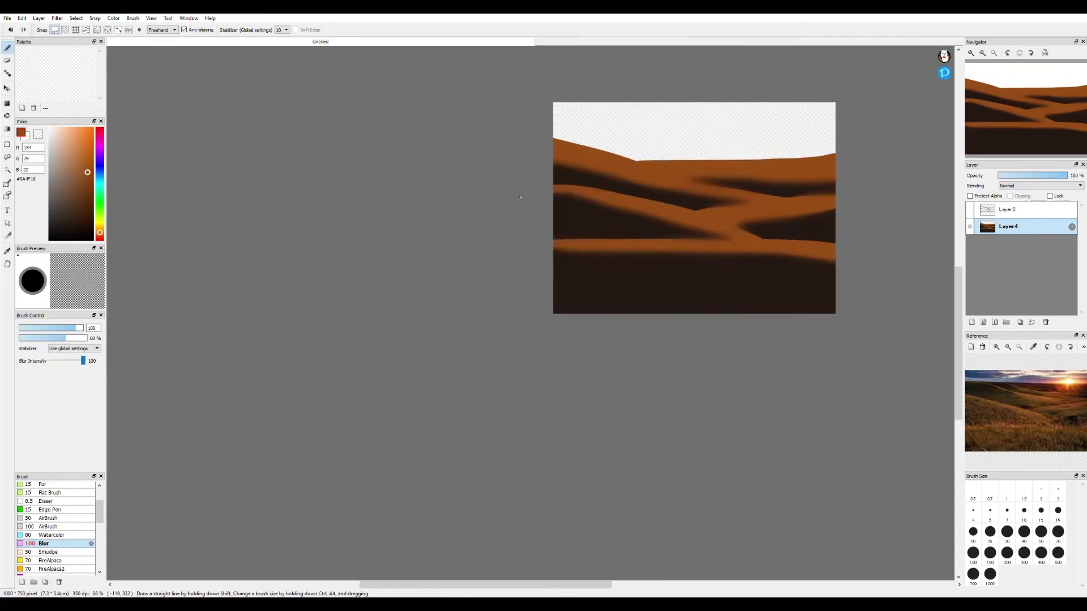
left_click(90, 328)
key("BackSpace")
type("5")
left_click_drag(559, 146, 812, 171)
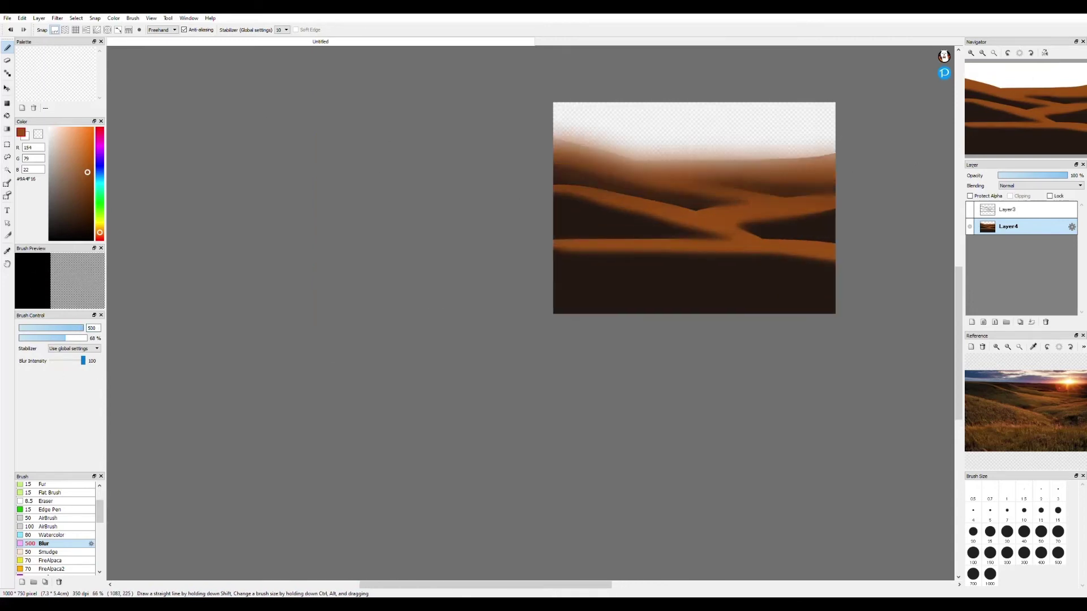
mouse_move(722, 164)
left_mouse_down()
mouse_move(723, 263)
mouse_move(566, 227)
mouse_move(854, 250)
mouse_move(666, 171)
left_mouse_up()
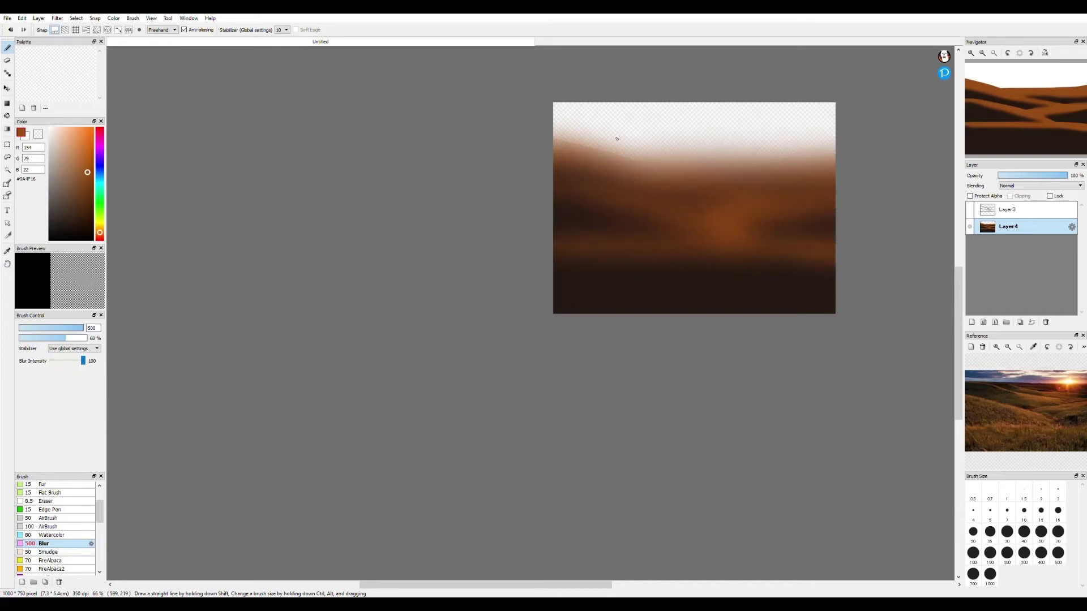
scroll(824, 186, "down", 2)
scroll(755, 156, "up", 2)
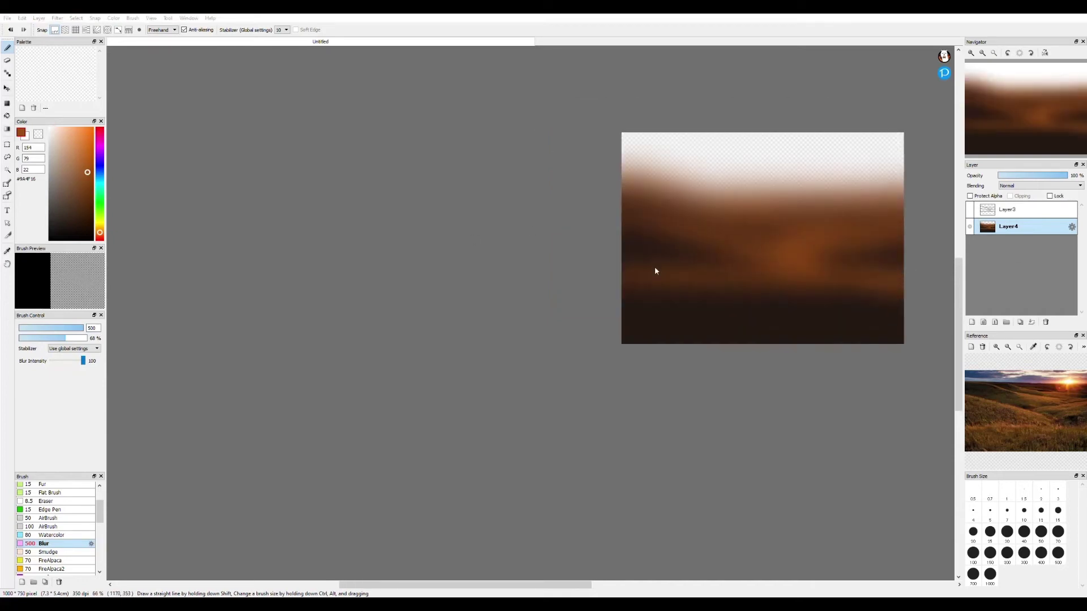
Delete the ridge outline layer and add a new empty layer.
left_click(1019, 210)
left_click(1046, 322)
left_click(972, 322)
Fill the new layer with a vertical sky gradient from #213E68 down to #5F7491 and place it behind the hills.
left_click(999, 388)
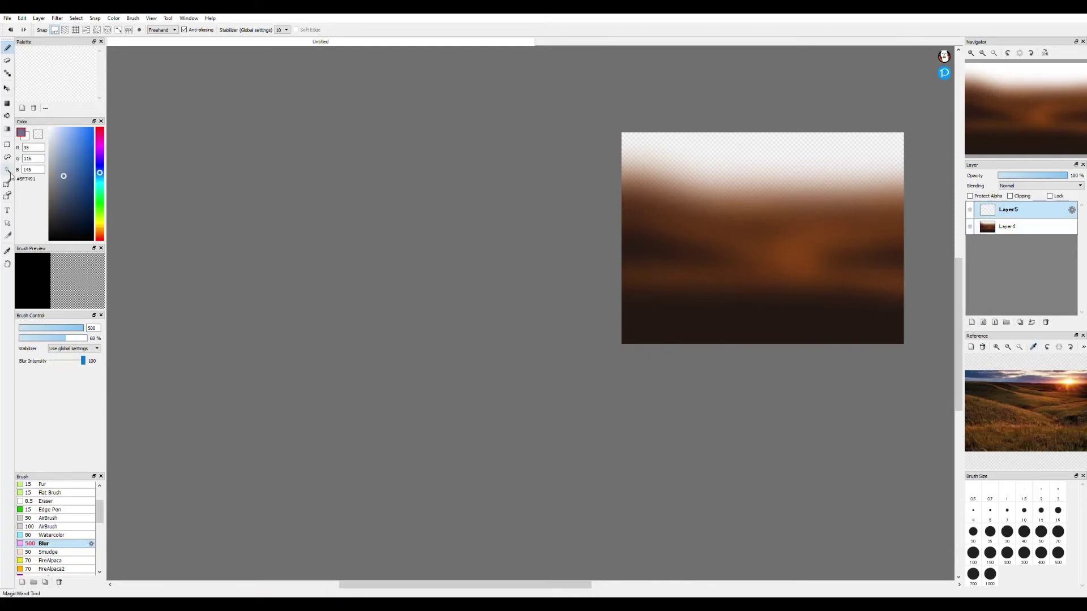
left_click(12, 128)
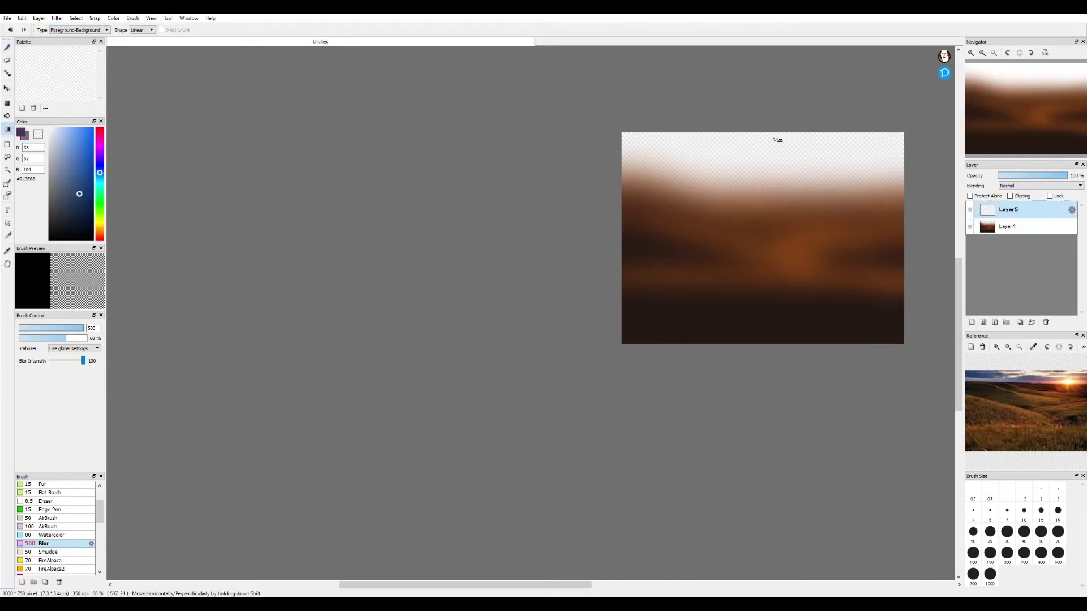
left_click_drag(779, 138, 778, 192)
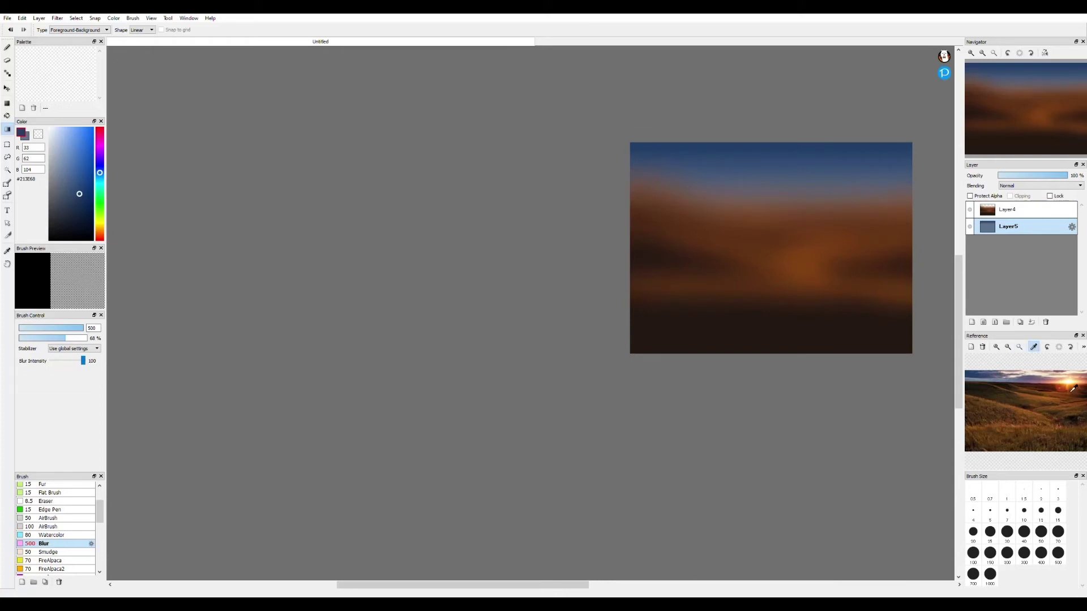
Paint a #FCEB81 sun with a white core on a new layer behind the hills, using the Pencil at size 100.
left_click(1073, 388)
key("b")
key("ctrl+shift+n")
scroll(53, 511, "up", 1)
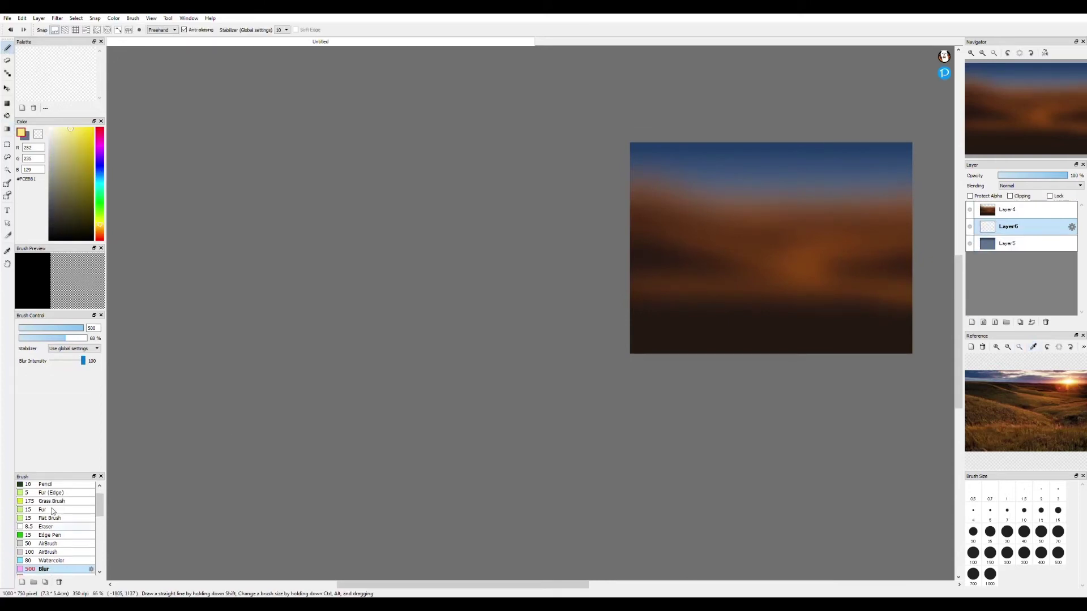
scroll(53, 511, "up", 1)
left_click(45, 503)
left_click_drag(769, 226, 852, 215)
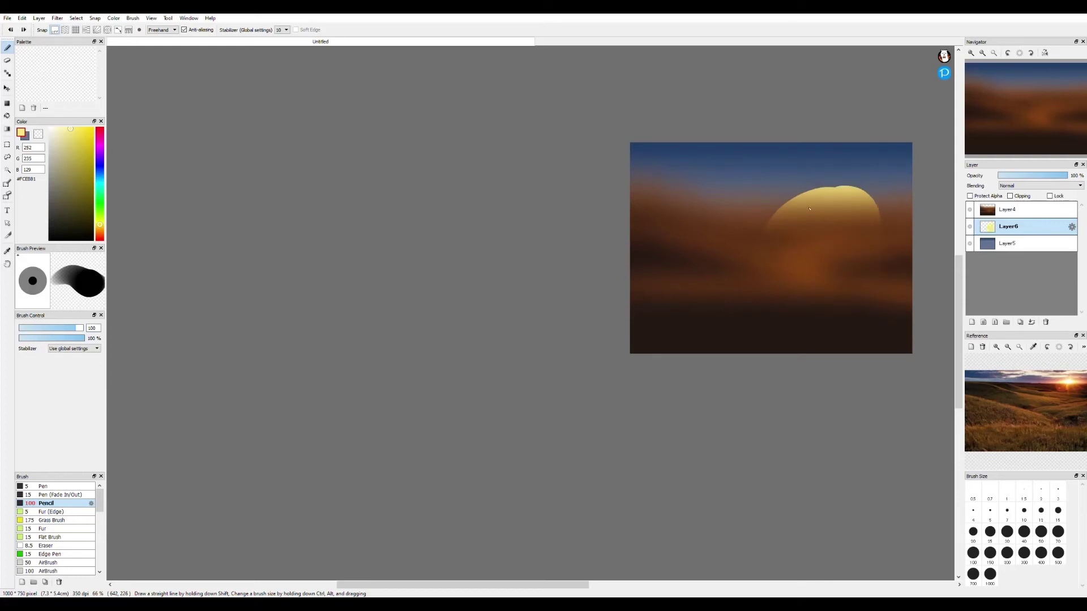
left_click(49, 127)
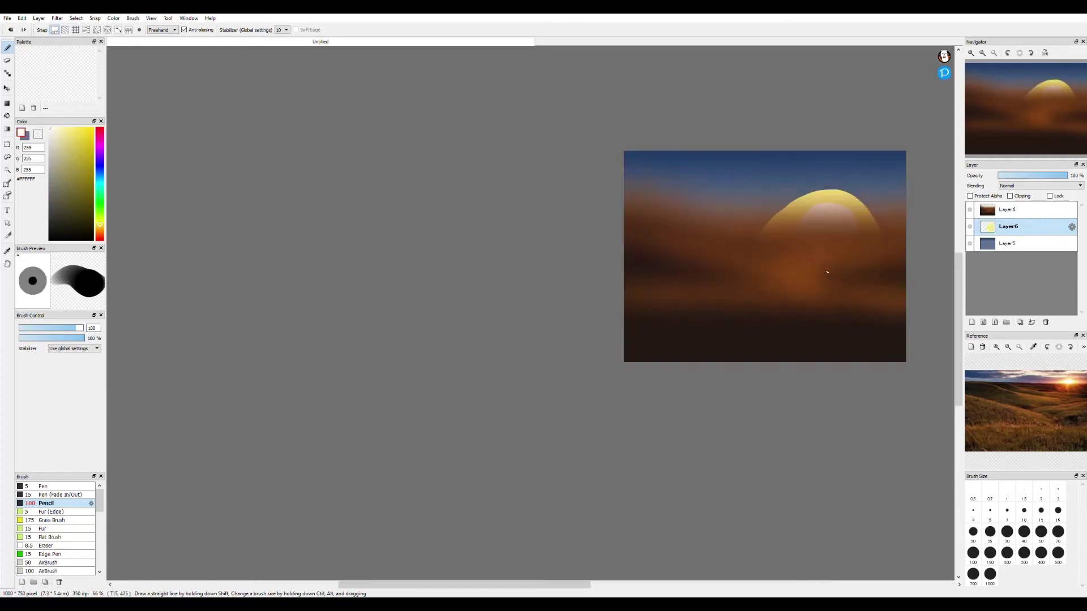
scroll(836, 225, "up", 1)
Paint #FFD579 light rays spreading from the sun with the Watercolor brush at size 80, sampling the colour from the reference photo.
left_click(1033, 346)
left_click(1060, 377)
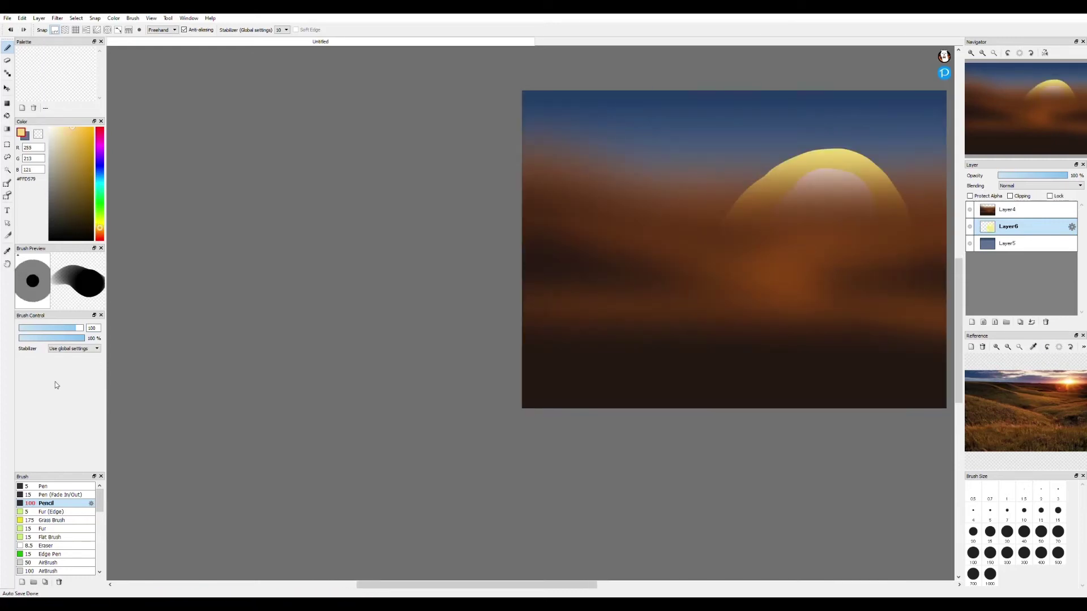
scroll(53, 538, "down", 1)
left_click(53, 560)
left_click_drag(557, 165, 693, 215)
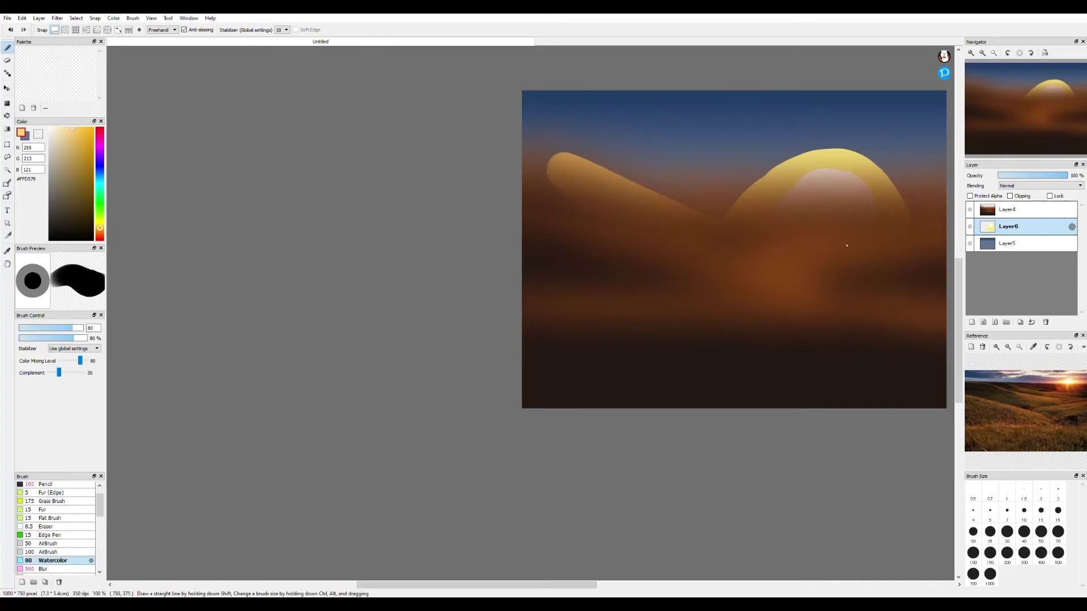
mouse_move(847, 246)
left_mouse_down()
mouse_move(811, 231)
mouse_move(905, 162)
mouse_move(813, 306)
left_mouse_up()
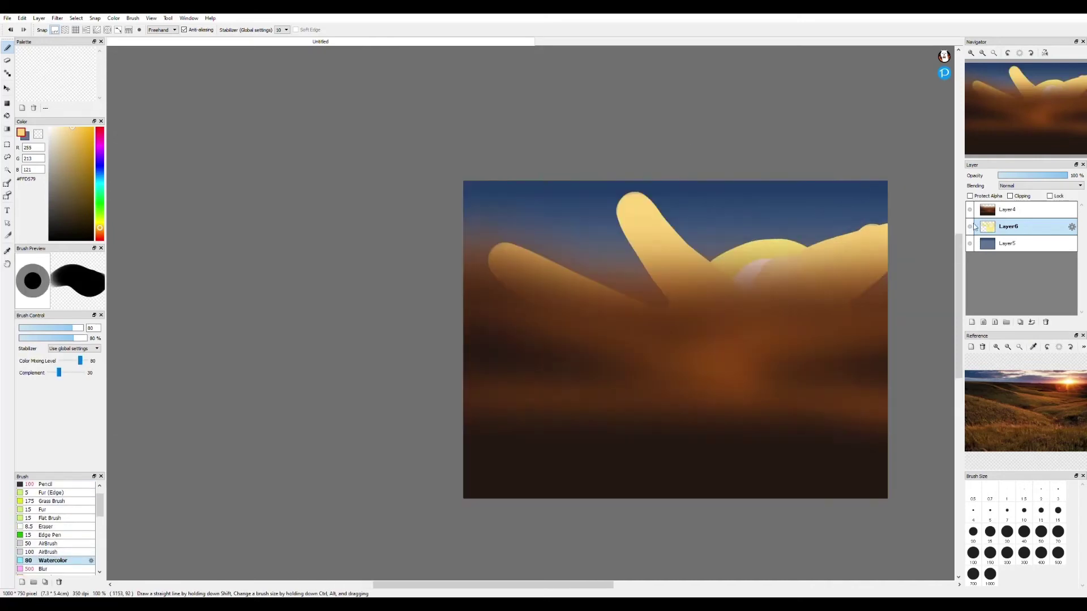
Blur the sun and its rays heavily with the Blur brush at size 500, hiding the hills layer while smoothing them.
left_click(969, 209)
left_click(46, 569)
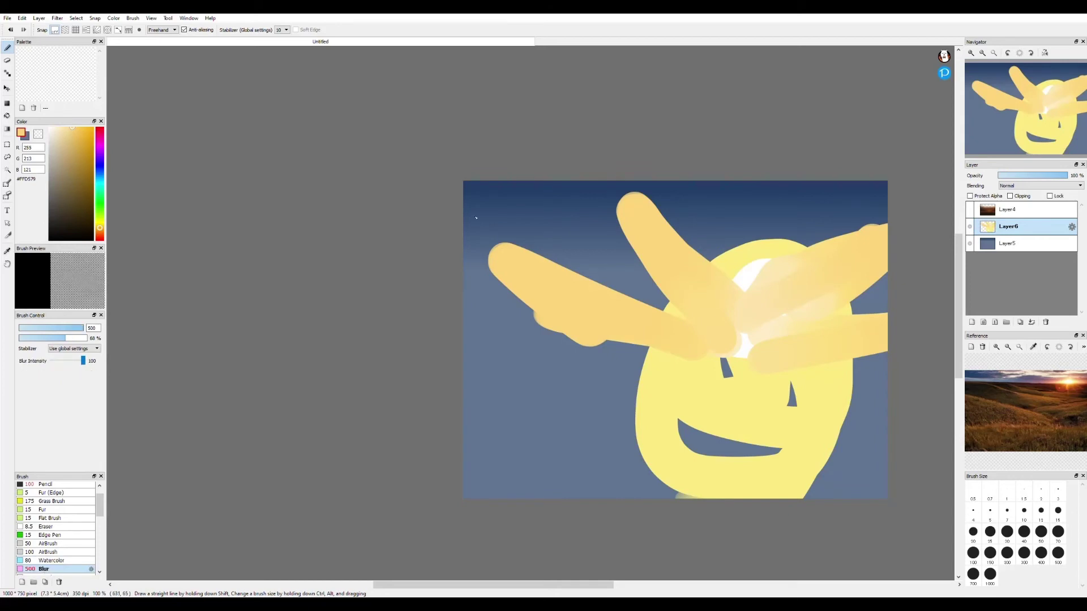
mouse_move(736, 221)
left_mouse_down()
mouse_move(753, 283)
mouse_move(565, 294)
mouse_move(811, 351)
mouse_move(783, 433)
mouse_move(693, 447)
left_mouse_up()
left_click(970, 210)
scroll(857, 244, "down", 1)
scroll(866, 243, "up", 1)
left_click_drag(870, 240, 637, 218)
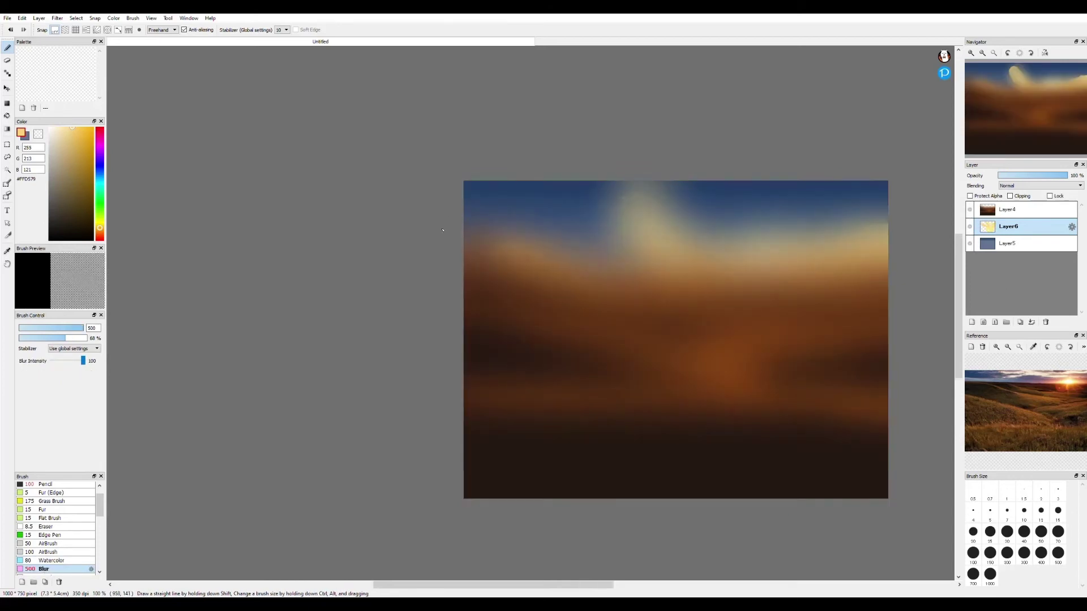
Duplicate the blurred sun layer and erase the stray light around the copy's glow with a transparent AirBrush at size 100, hiding the original.
scroll(858, 230, "down", 5)
scroll(852, 227, "up", 3)
left_click(1021, 322)
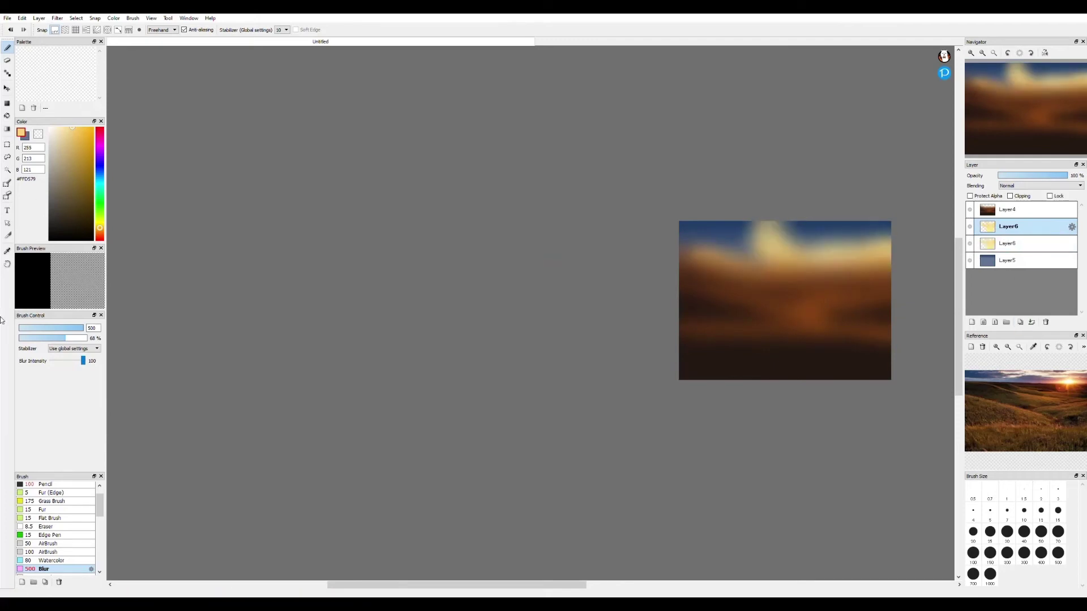
left_click(37, 134)
left_click_drag(824, 214, 728, 308)
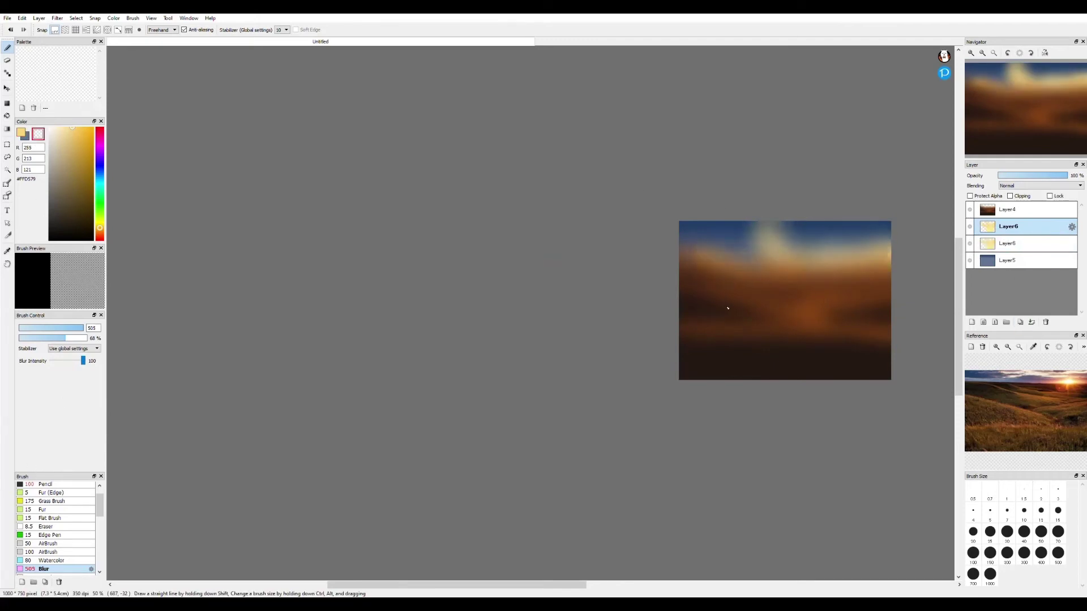
left_click(50, 552)
left_click_drag(746, 252, 827, 220)
left_click(970, 209)
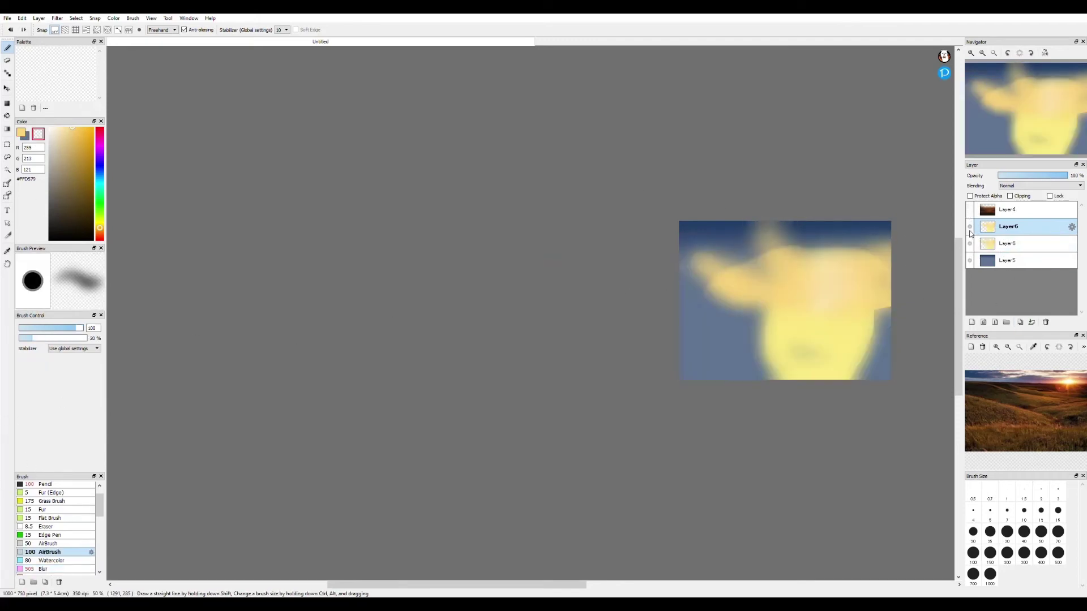
left_click(969, 244)
left_click_drag(686, 302, 807, 257)
left_click(970, 209)
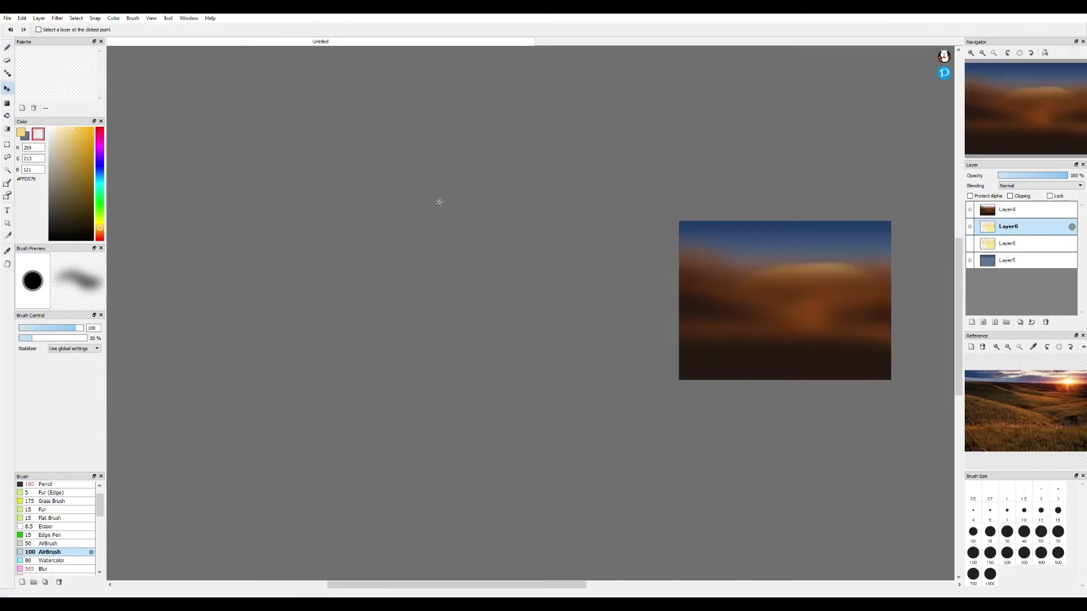
Move the trimmed glow higher behind the hills and show the original glow layer again for comparison.
left_click_drag(823, 267, 823, 267)
scroll(823, 267, "down", 2)
scroll(824, 258, "up", 3)
left_click(970, 243)
scroll(891, 273, "down", 3)
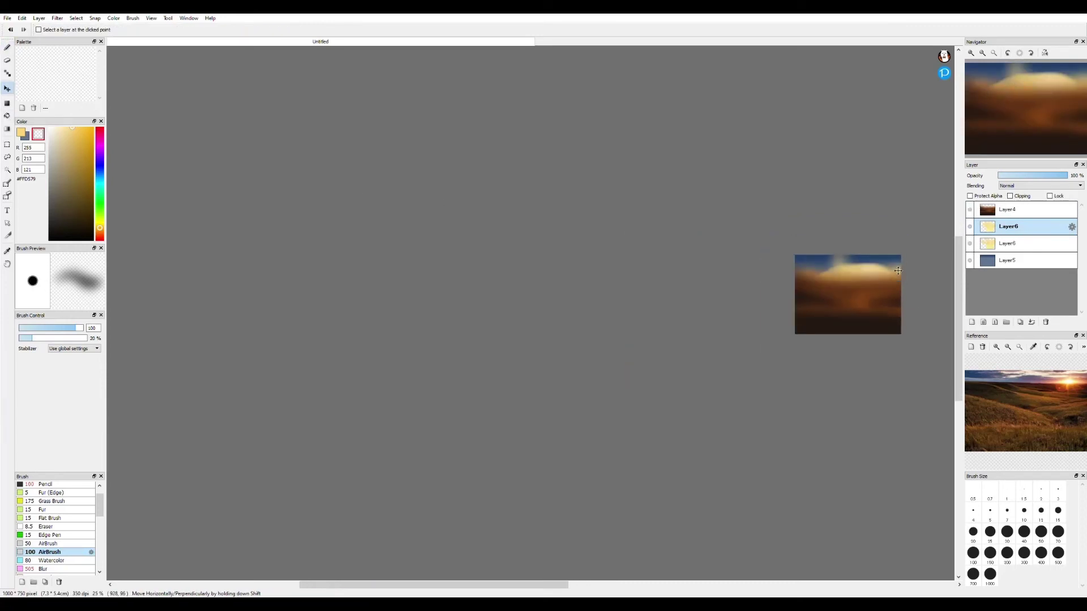
scroll(874, 261, "up", 3)
Delete the original untrimmed glow layer beneath the copy and check the finished sunset.
left_click(1019, 243)
left_click_drag(1022, 175, 1068, 175)
left_click(1045, 323)
scroll(852, 271, "up", 1)
scroll(869, 286, "down", 4)
scroll(875, 288, "up", 2)
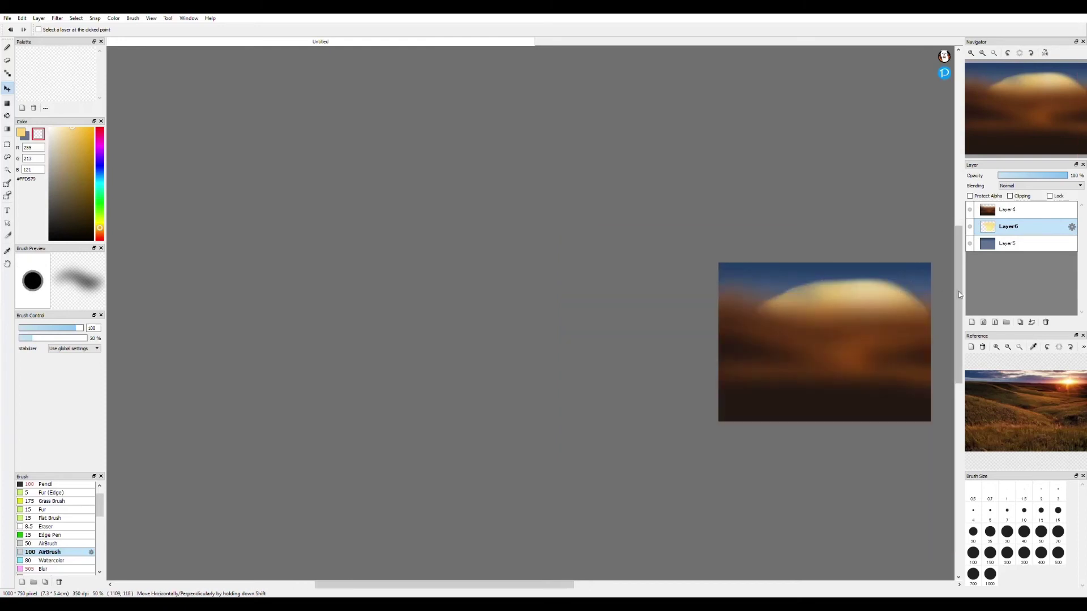
left_click_drag(1013, 129, 982, 128)
scroll(632, 264, "up", 1)
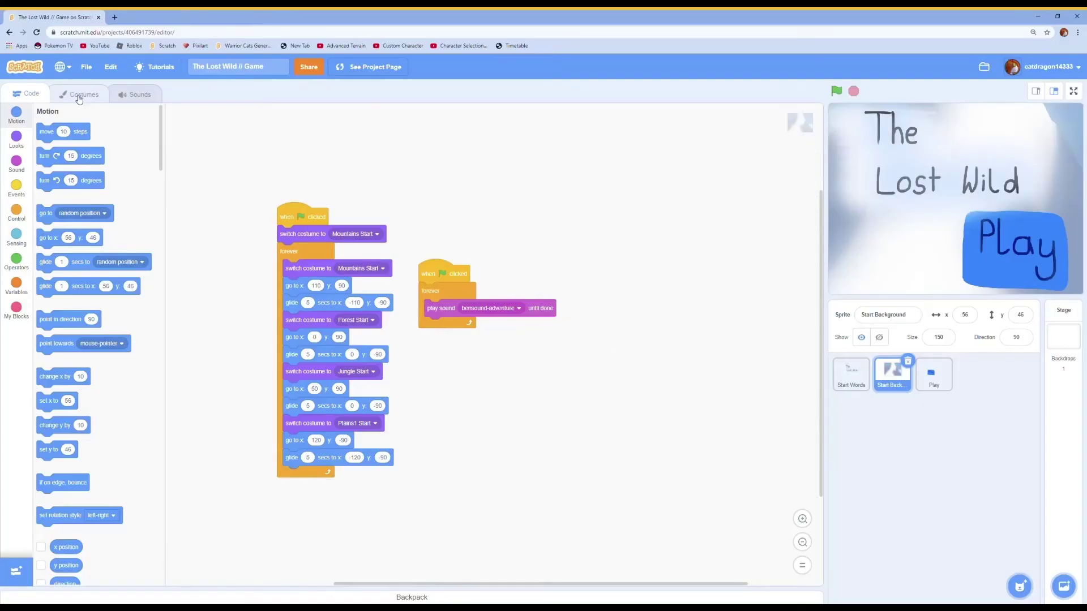
In the Scratch project, upload the Plains2 Start costume to Start Background and duplicate the Plains1 Start switch, go-to and glide blocks.
left_click(79, 96)
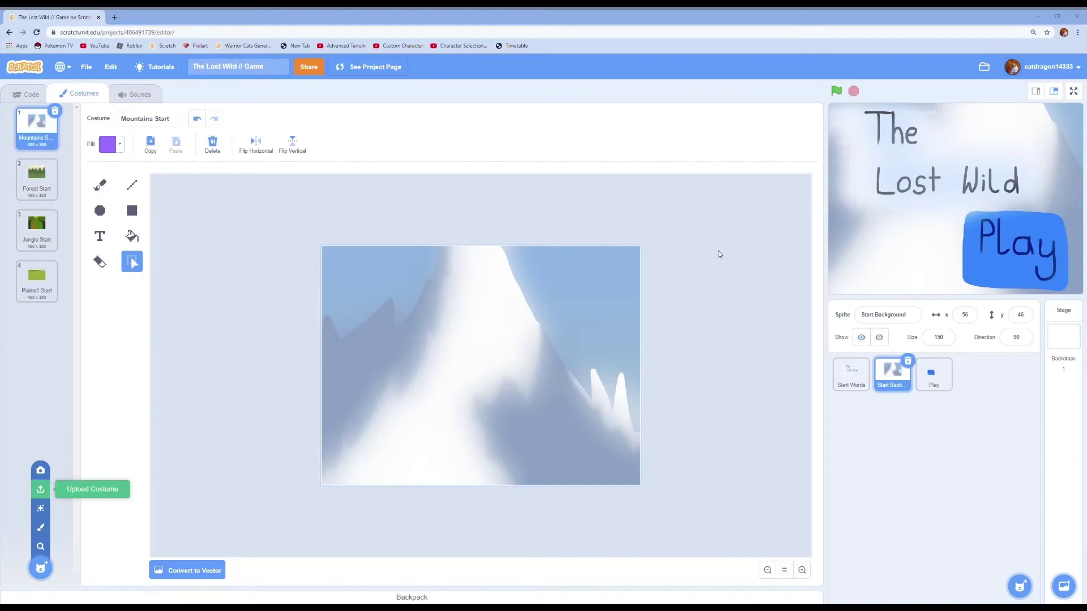
left_click(27, 94)
mouse_move(347, 421)
left_mouse_down()
mouse_move(344, 435)
mouse_move(343, 423)
left_mouse_up()
right_click(342, 424)
left_click(362, 431)
Set the duplicated blocks to the Plains2 Start costume with a go-to position of x 120, y 90.
left_click(533, 382)
left_click(548, 384)
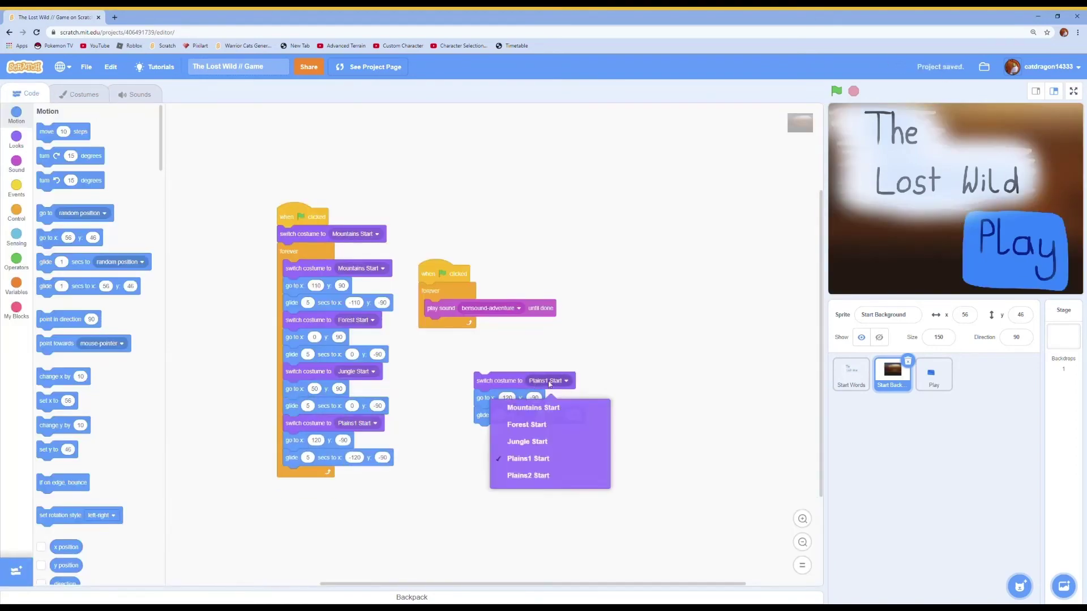
left_click(527, 476)
left_click(510, 389)
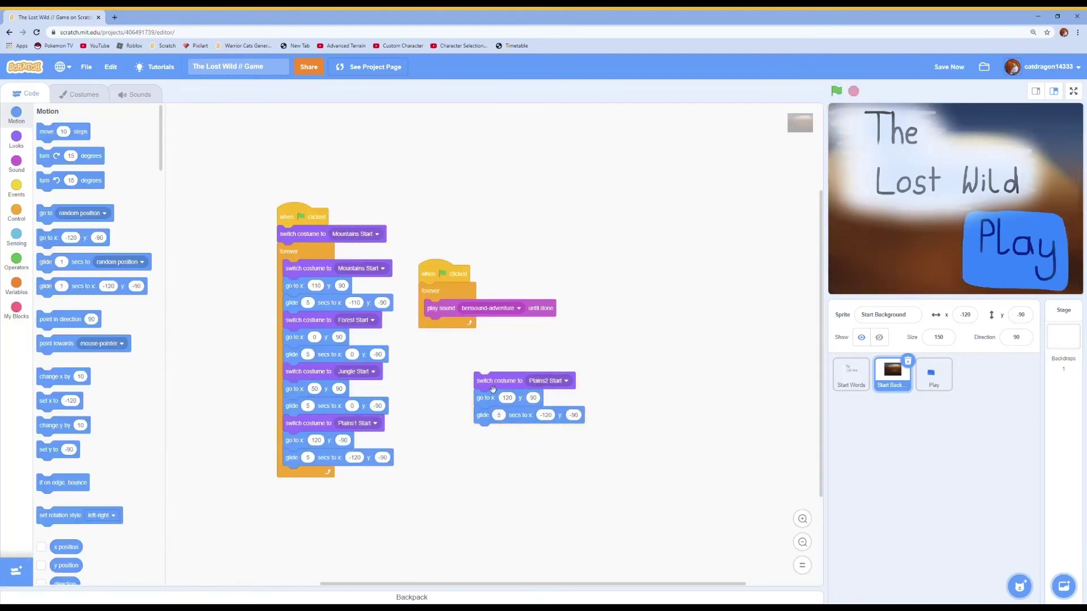
Hide the Start Words and Play sprites and test the Plains2 go-to and glide blocks on the uncovered background.
left_click(850, 372)
left_click(933, 372)
left_click(892, 372)
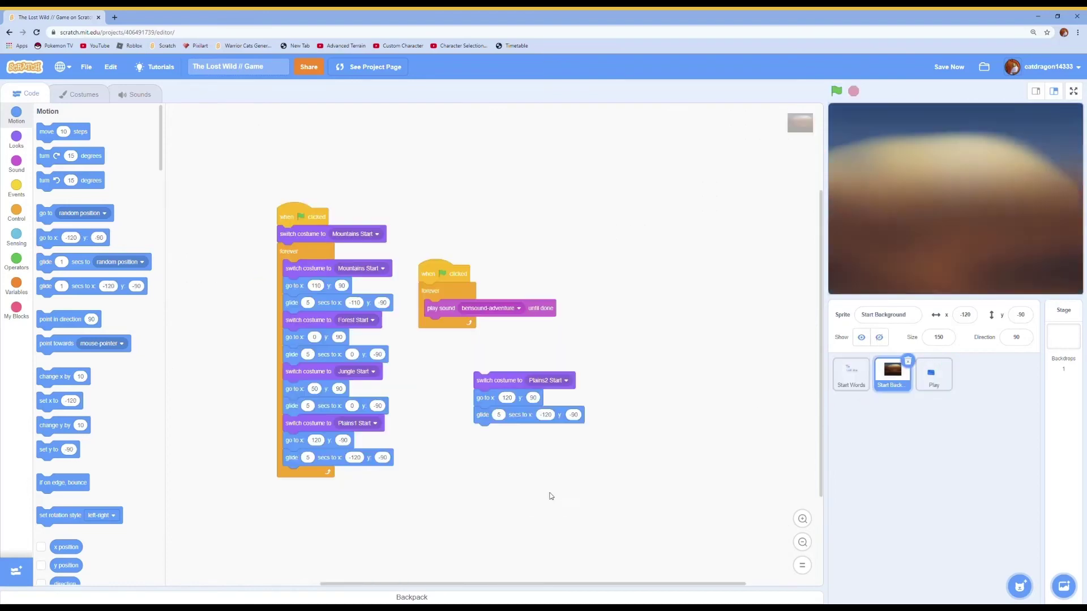
left_click(522, 398)
mouse_move(526, 418)
left_mouse_down()
mouse_move(621, 428)
mouse_move(528, 417)
left_mouse_up()
left_click(622, 427)
Append the Plains2 blocks to the end of the background's forever loop and show the Start Words and Play sprites again.
left_click_drag(521, 383, 341, 479)
left_click(851, 372)
left_click(860, 338)
left_click(933, 374)
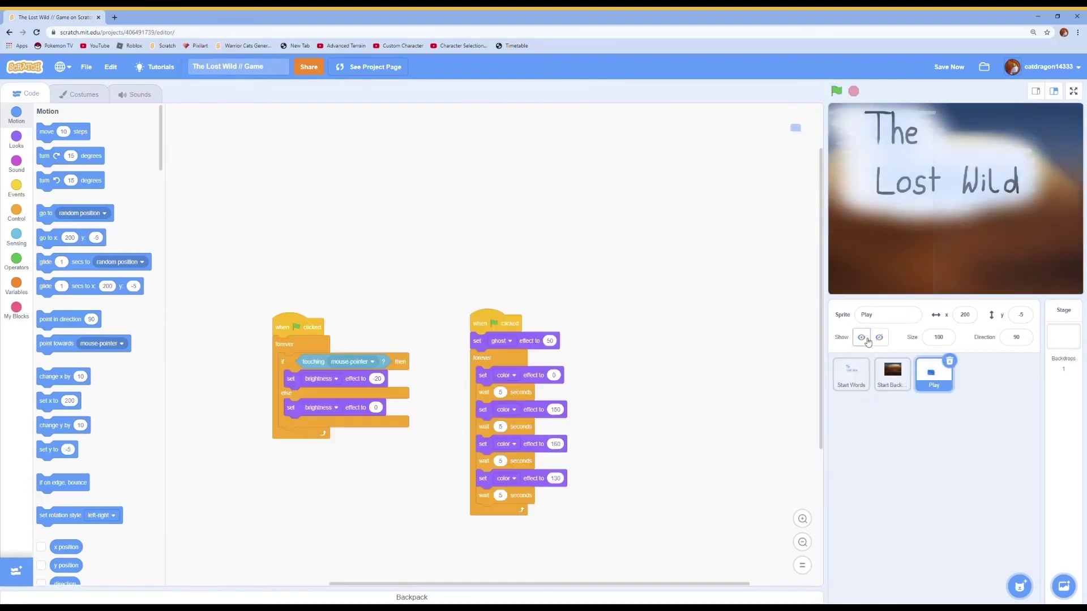
left_click(861, 338)
Duplicate the Play sprite's last colour effect and wait blocks, separating the wait block to try a colour effect of 100.
right_click(538, 478)
type("100")
left_click(662, 463)
left_click_drag(656, 483, 682, 505)
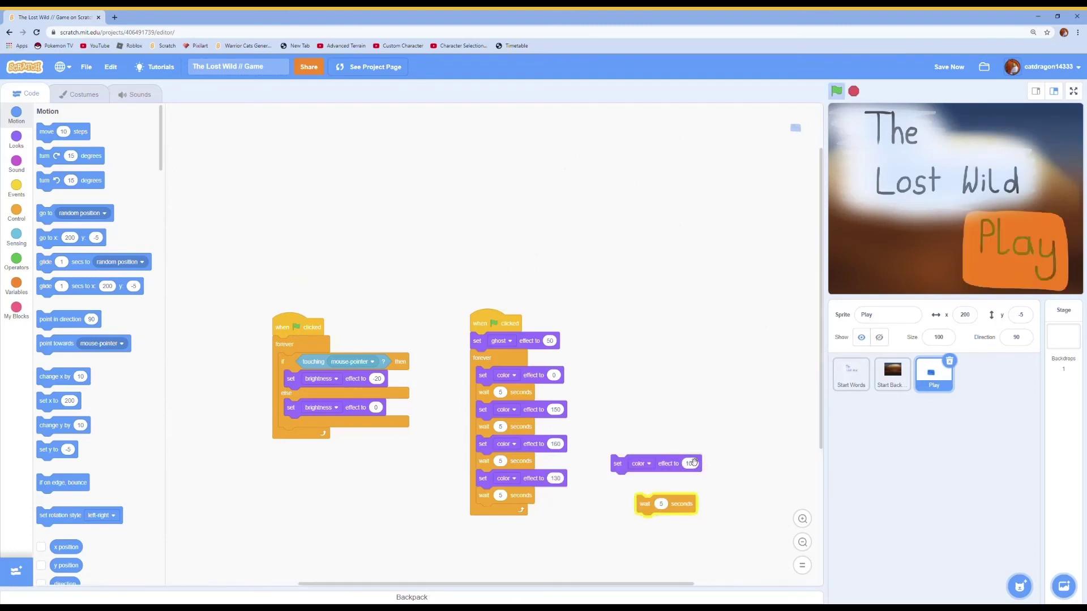
Try a colour effect of 90, settle on 95, and append the duplicated blocks to the end of the Play sprite's forever loop.
type("90")
left_click(680, 472)
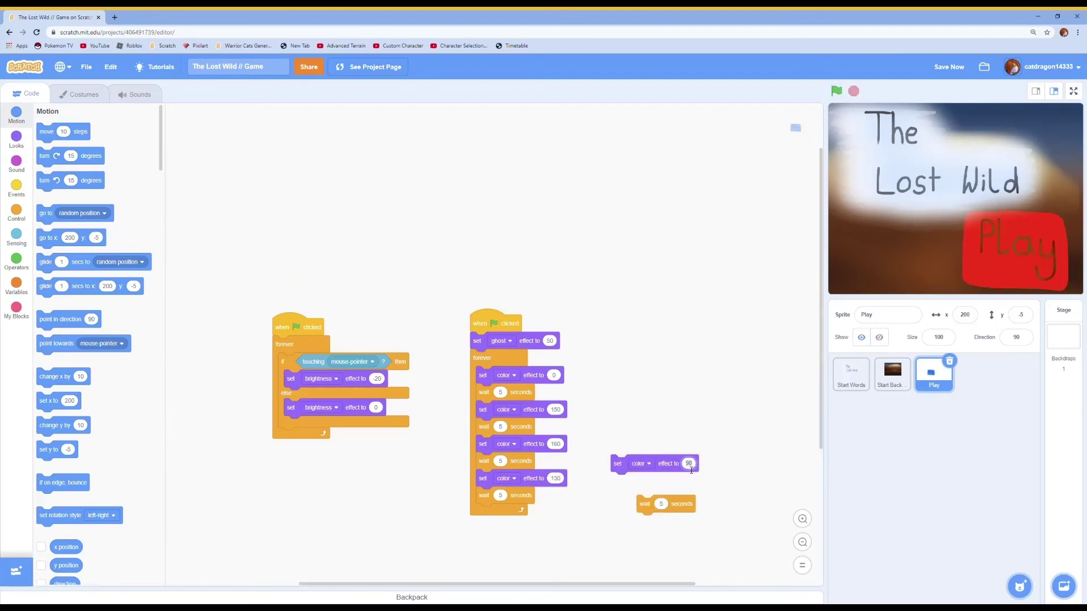
type("95")
left_click(676, 463)
left_click_drag(676, 463, 538, 513)
Run the project to check the start screen cycle, stop it, and select the Start Background sprite.
left_click(837, 91)
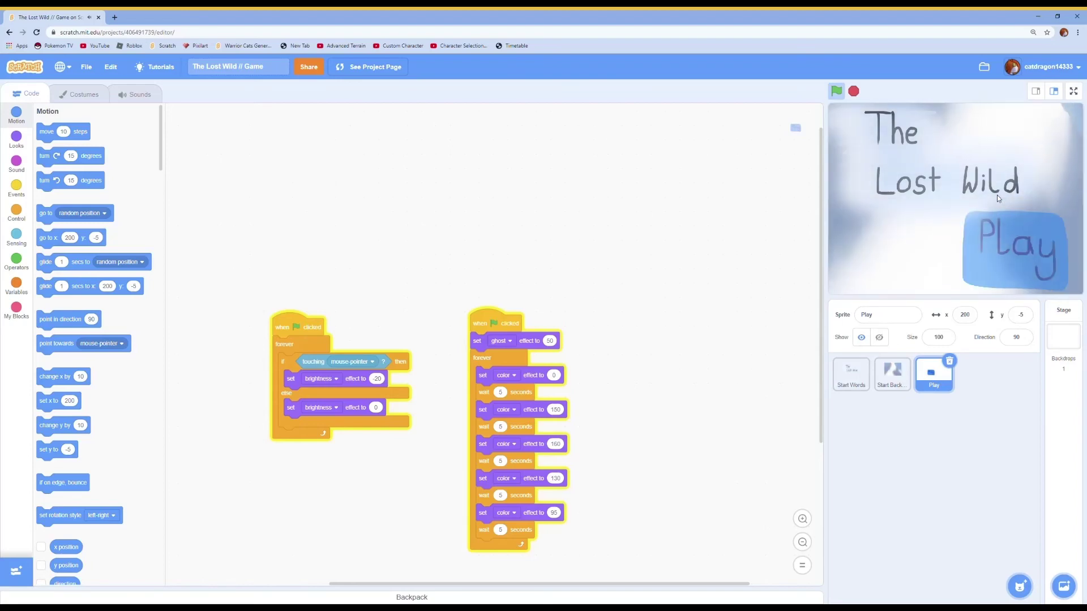
left_click(854, 91)
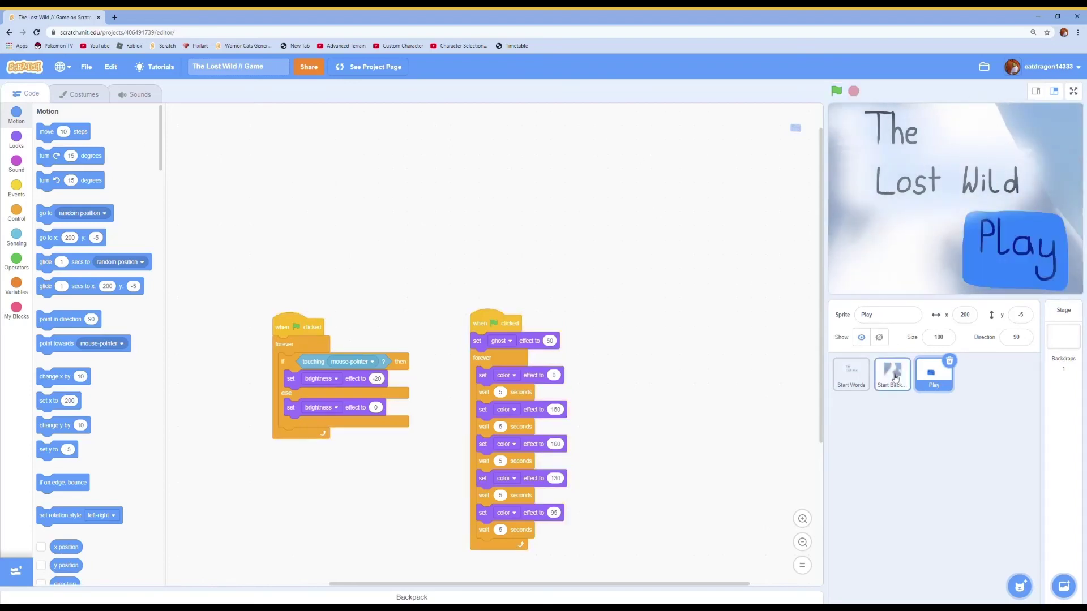
left_click(893, 374)
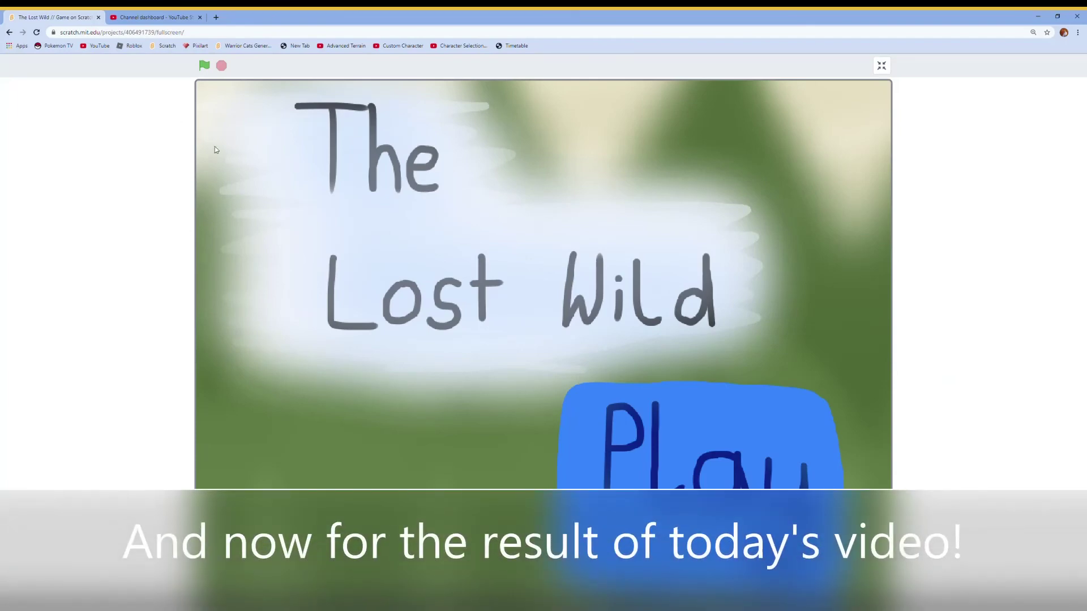
Play the finished start screen in full-screen view through its background cycle and stop it.
left_click(203, 66)
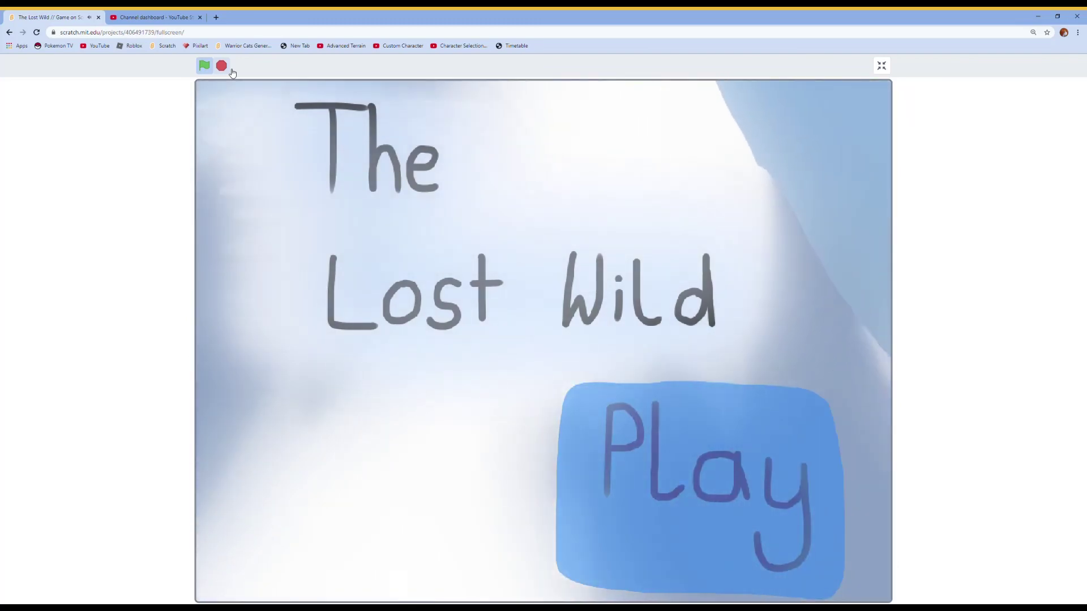
left_click(229, 68)
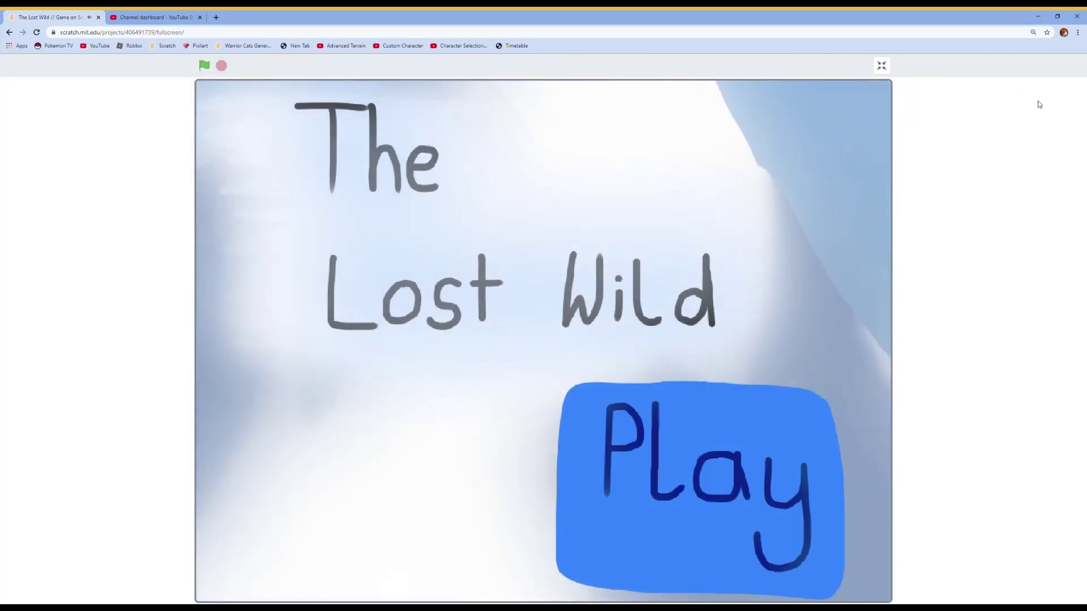